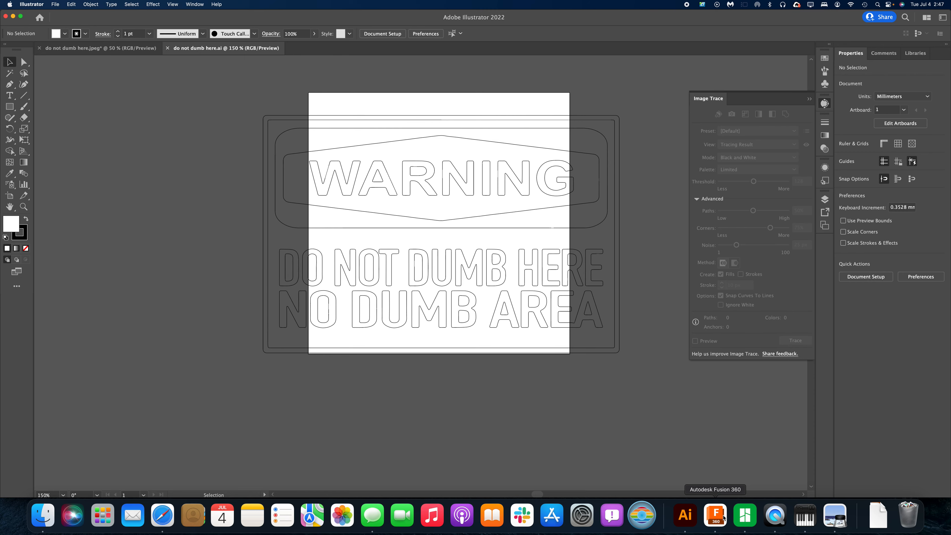
# Switch to Autodesk Fusion 360 and load the "do not dumb here" SVG from the SVGs to Fusion folder for insertion into the untitled design.
pyautogui.click(715, 516)
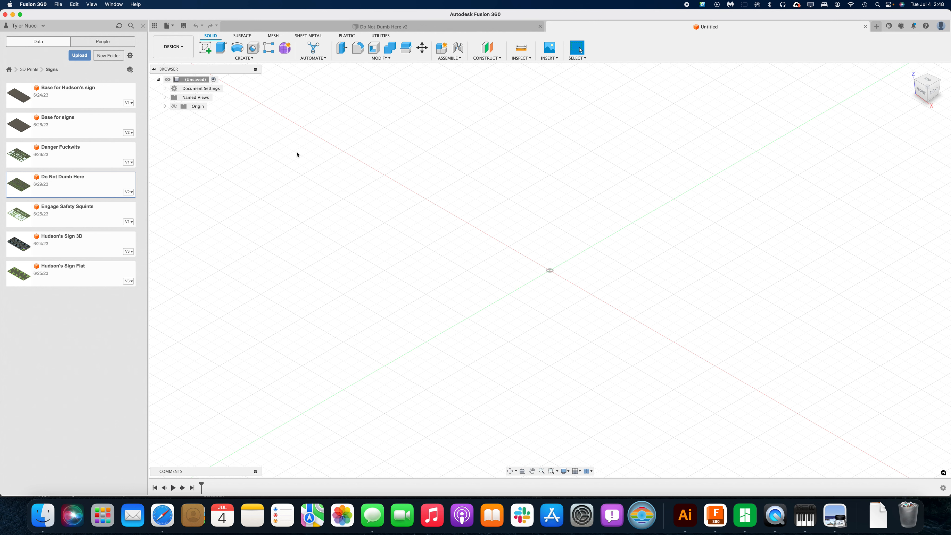
pyautogui.click(549, 56)
pyautogui.click(573, 95)
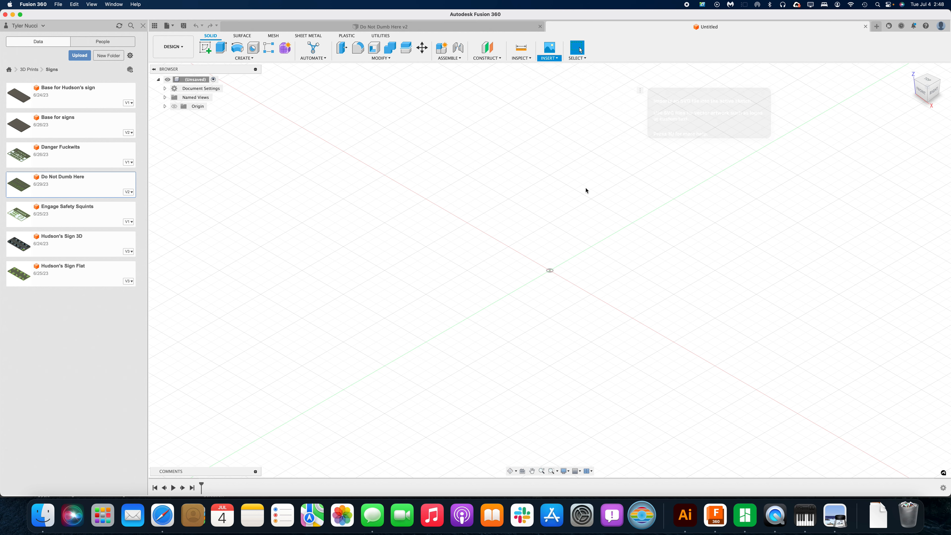
pyautogui.click(384, 330)
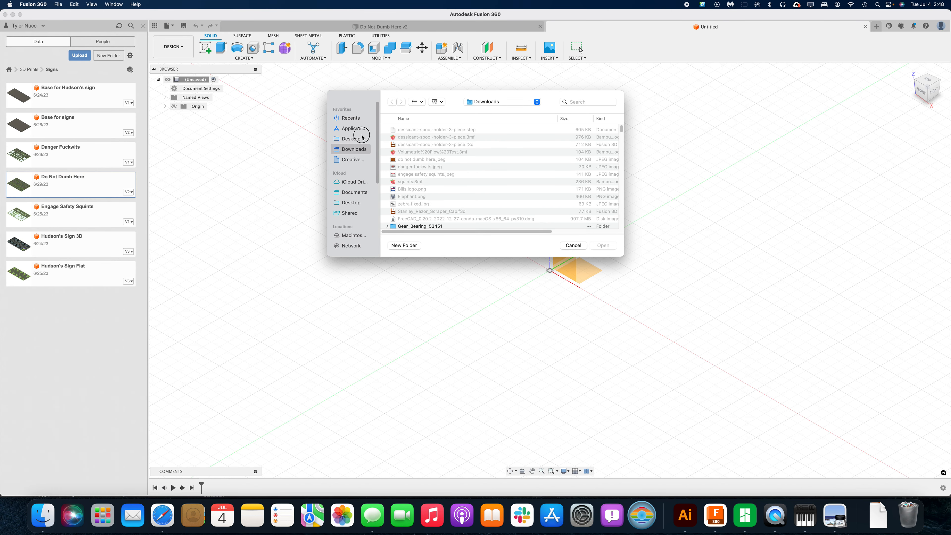
pyautogui.click(352, 139)
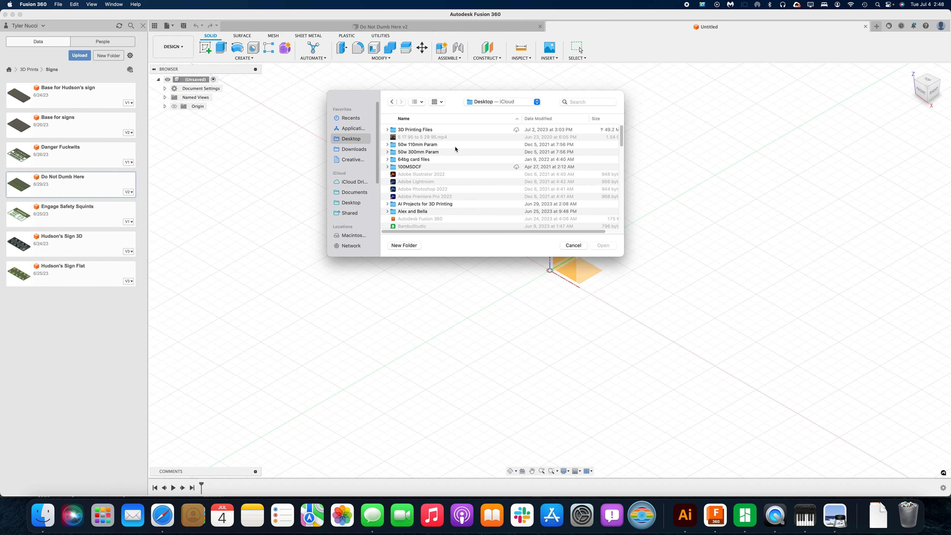
pyautogui.doubleClick(461, 130)
pyautogui.scroll(-5, 460, 195)
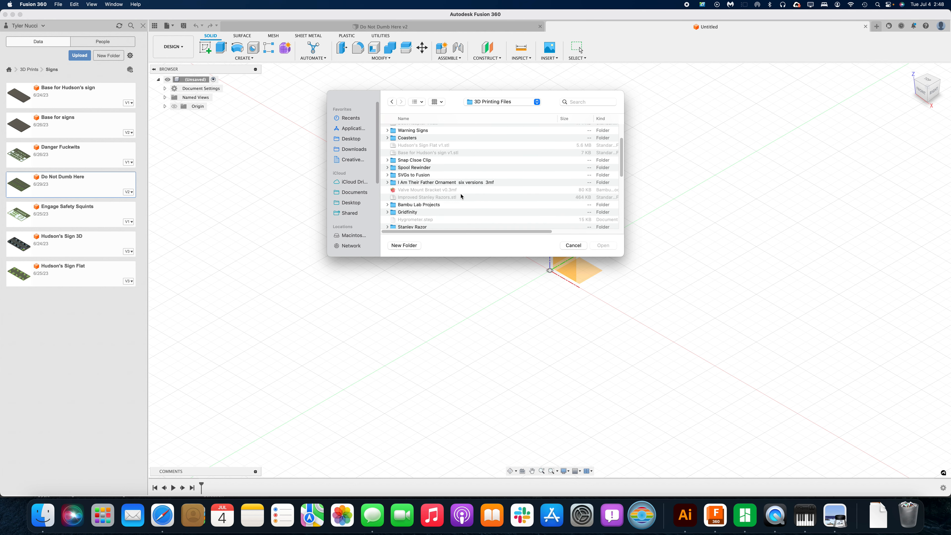
pyautogui.doubleClick(457, 169)
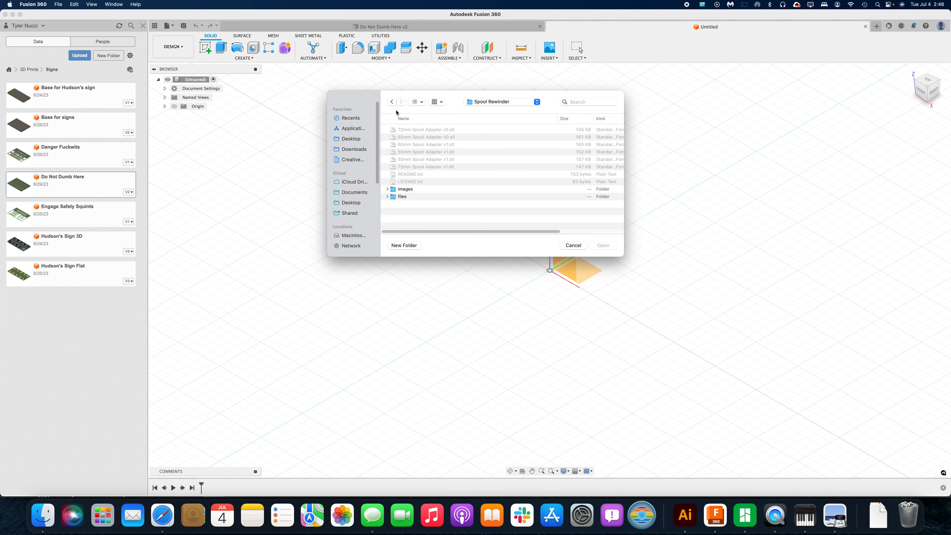
pyautogui.click(392, 102)
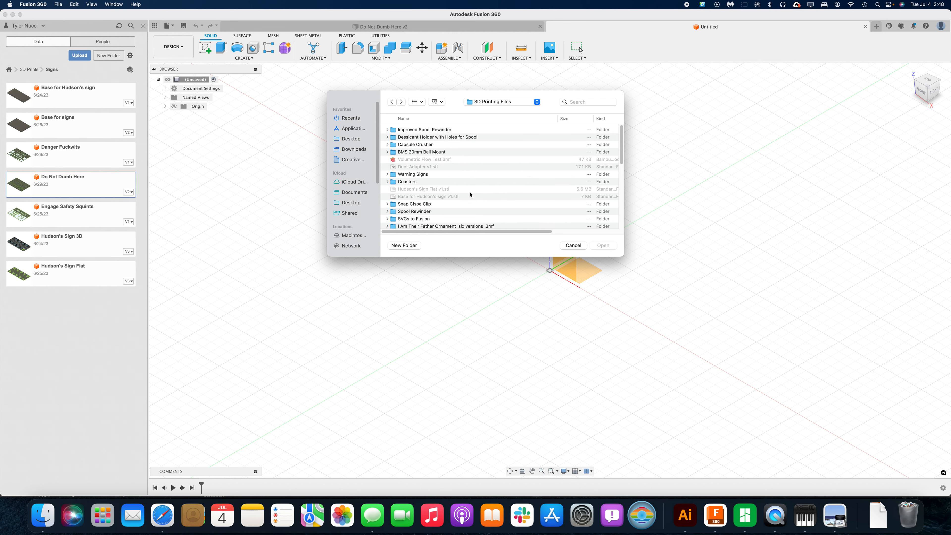
pyautogui.doubleClick(473, 218)
pyautogui.click(459, 130)
pyautogui.doubleClick(459, 129)
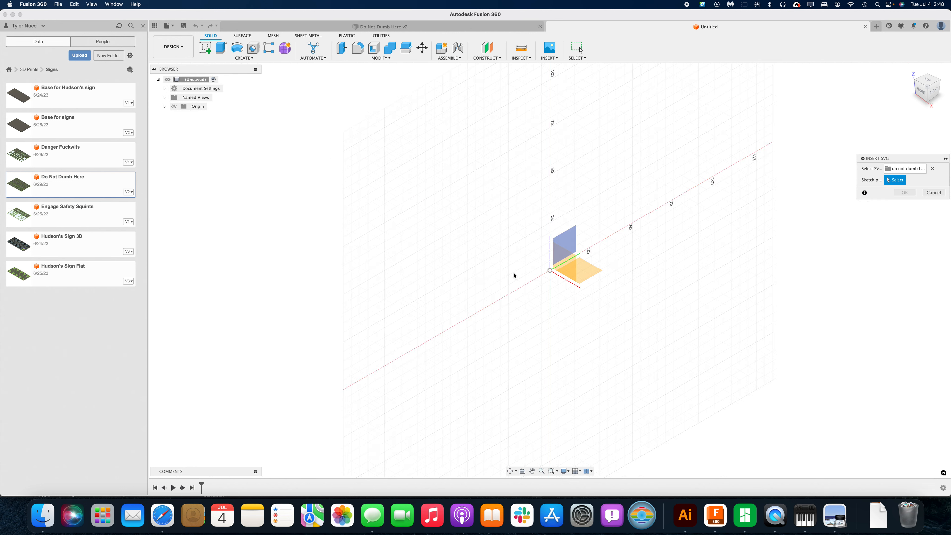
# Place the SVG outlines on the horizontal origin plane and finish the sketch.
pyautogui.click(581, 268)
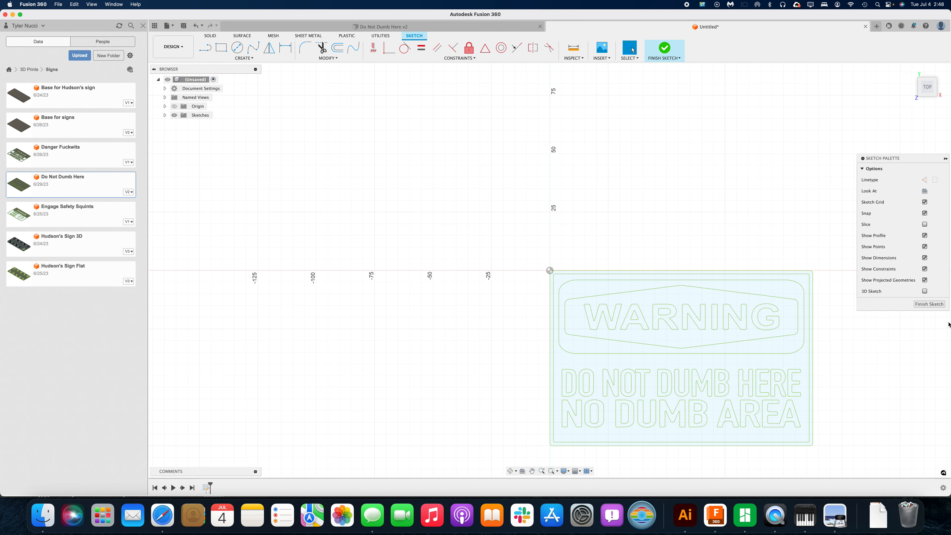
pyautogui.click(932, 305)
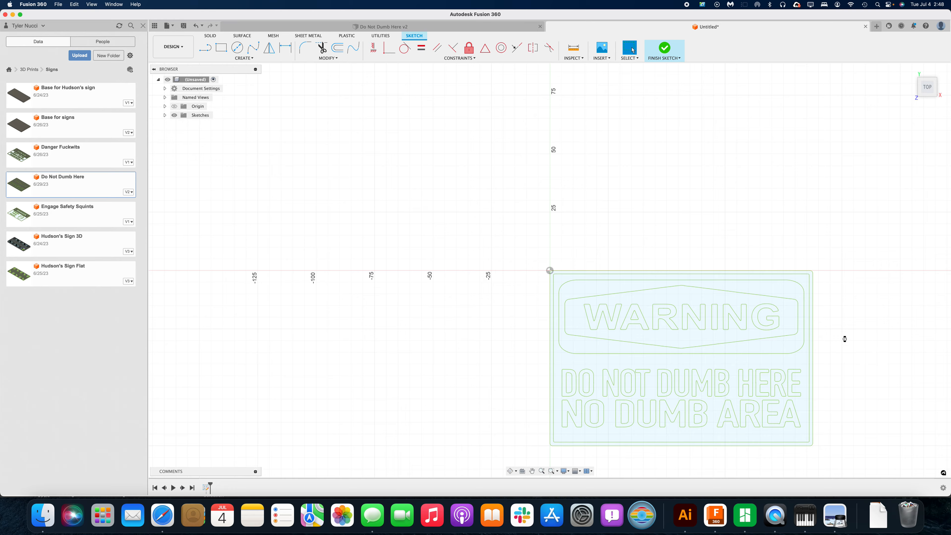
pyautogui.click(926, 79)
pyautogui.moveTo(860, 354); pyautogui.dragTo(603, 285, button='middle')
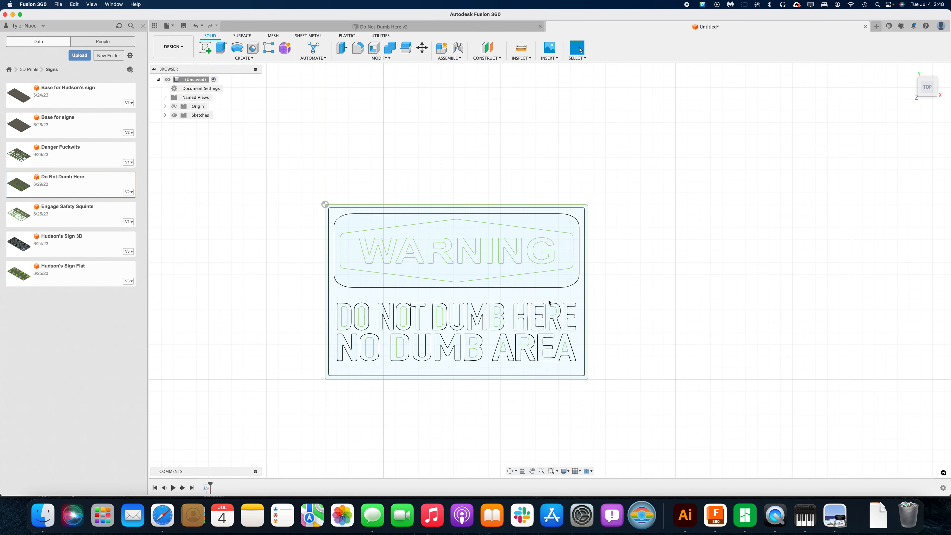
pyautogui.scroll(4, 549, 302)
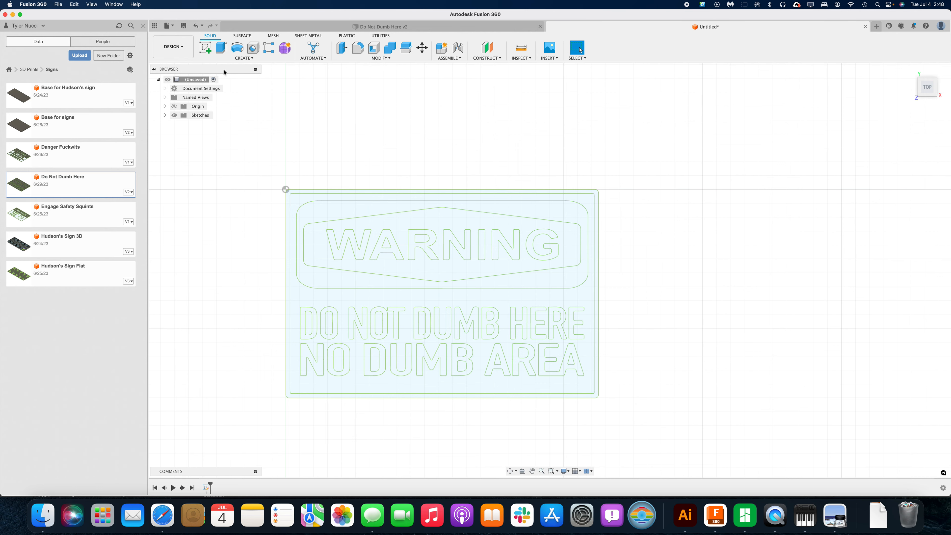
pyautogui.click(221, 47)
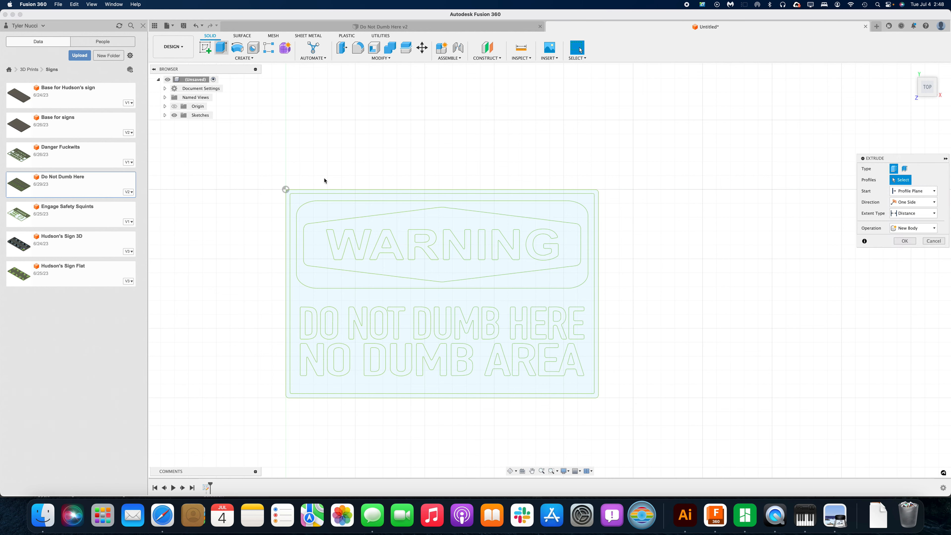
pyautogui.click(337, 192)
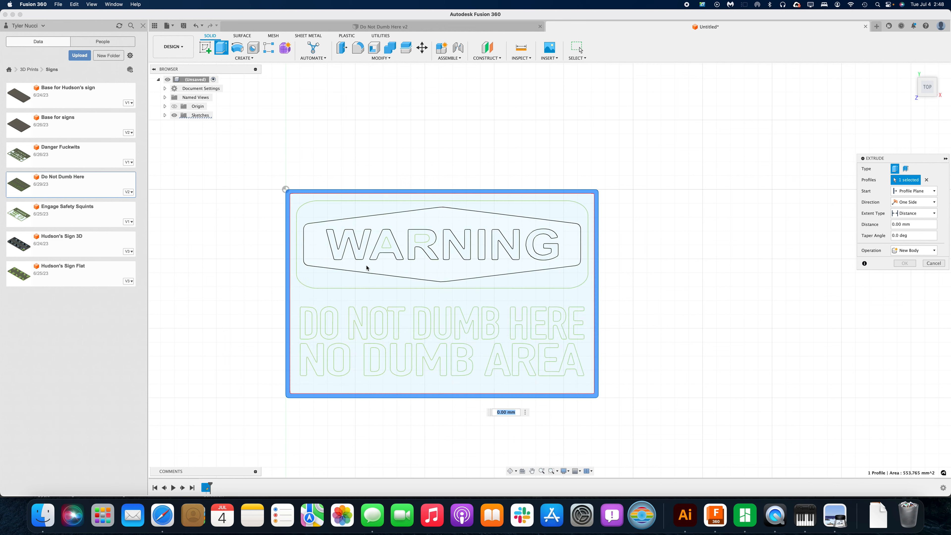
pyautogui.click(316, 314)
pyautogui.click(324, 315)
pyautogui.click(355, 315)
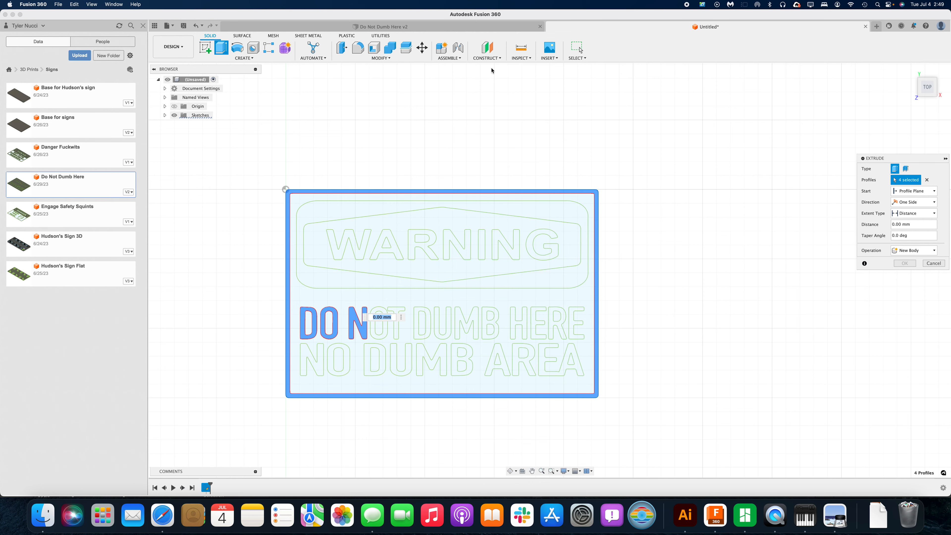
pyautogui.press('Escape')
# Bring up the Do Not Dumb Here design and examine the extruded sign from several angles.
pyautogui.click(455, 30)
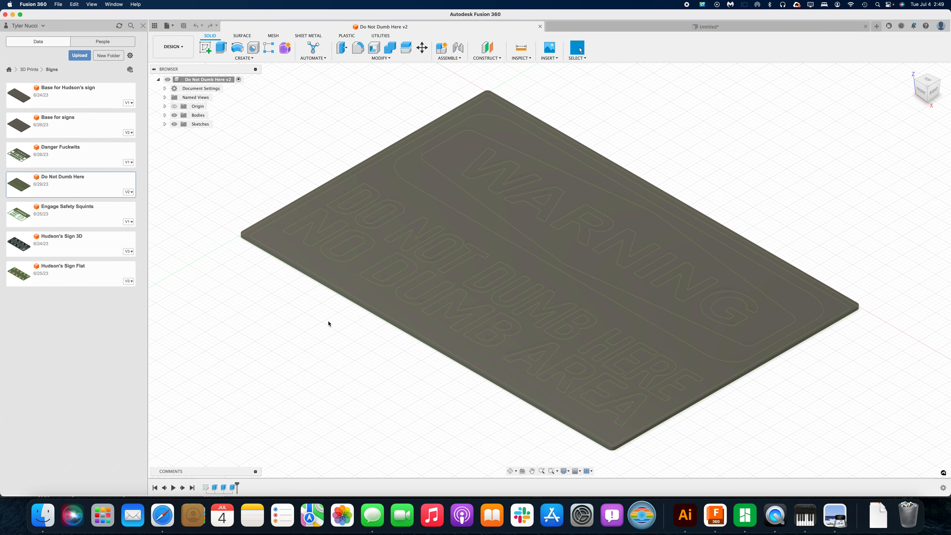
pyautogui.keyDown('shift'); pyautogui.moveTo(329, 352); pyautogui.dragTo(356, 370, button='middle'); pyautogui.keyUp('shift')
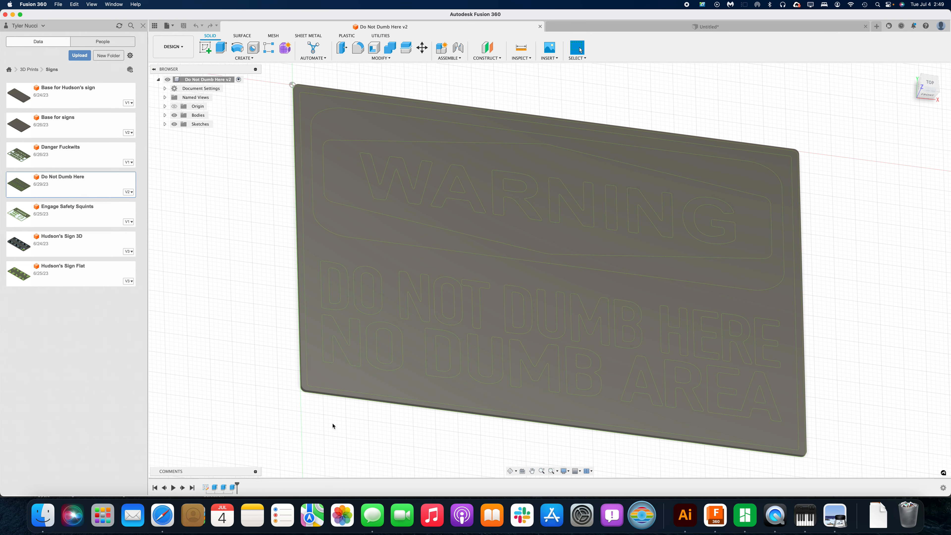
pyautogui.moveTo(355, 435)
pyautogui.keyDown('shift'); pyautogui.mouseDown(button='middle')
pyautogui.moveTo(375, 440)
pyautogui.moveTo(367, 418)
pyautogui.moveTo(357, 424)
pyautogui.moveTo(357, 432)
pyautogui.moveTo(391, 399)
pyautogui.mouseUp(button='middle'); pyautogui.keyUp('shift')
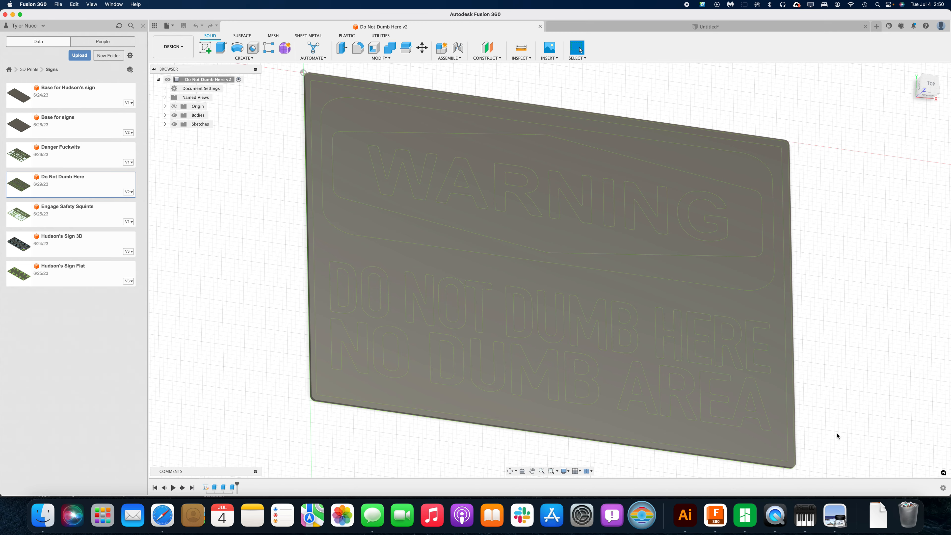
pyautogui.moveTo(837, 435)
pyautogui.keyDown('shift'); pyautogui.mouseDown(button='middle')
pyautogui.moveTo(838, 395)
pyautogui.moveTo(830, 414)
pyautogui.moveTo(842, 428)
pyautogui.mouseUp(button='middle'); pyautogui.keyUp('shift')
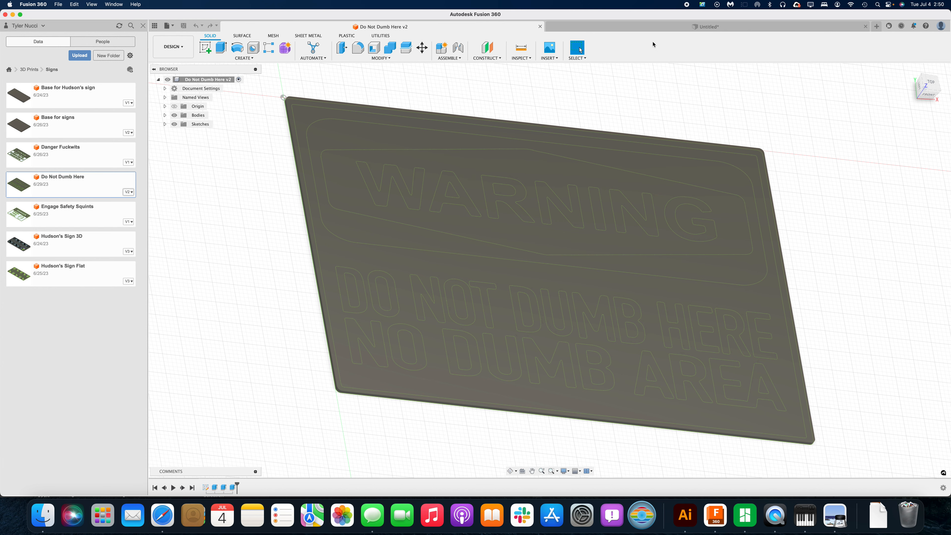
# Close the untitled design with the imported sketch without saving it.
pyautogui.click(855, 27)
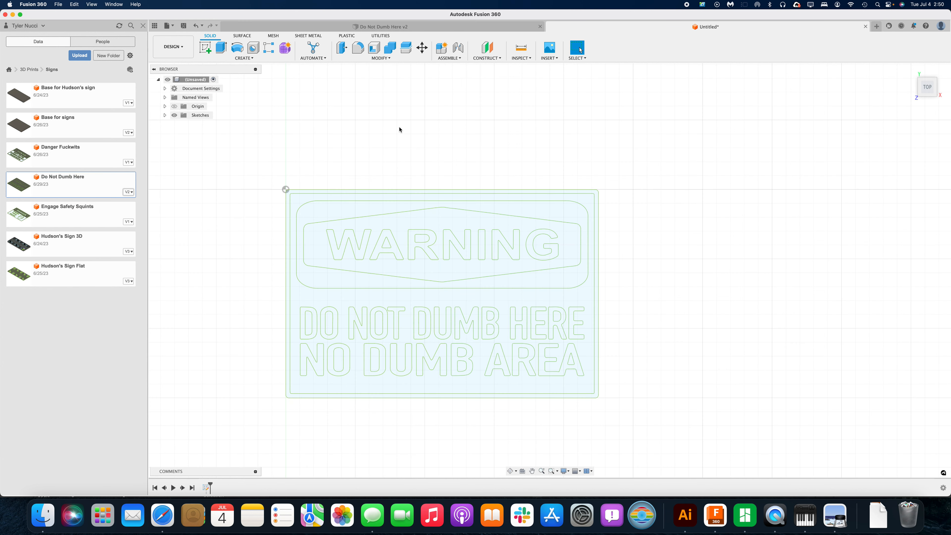
pyautogui.click(864, 26)
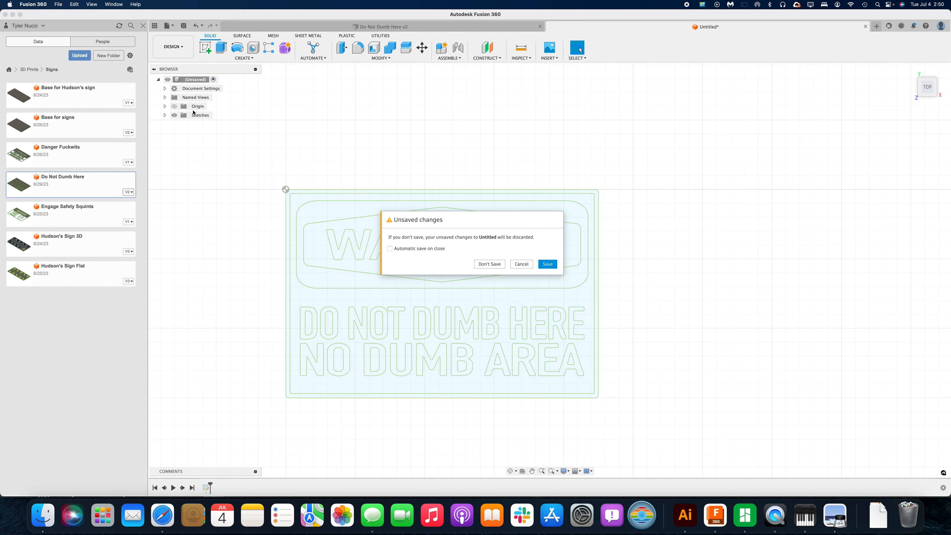
pyautogui.click(497, 267)
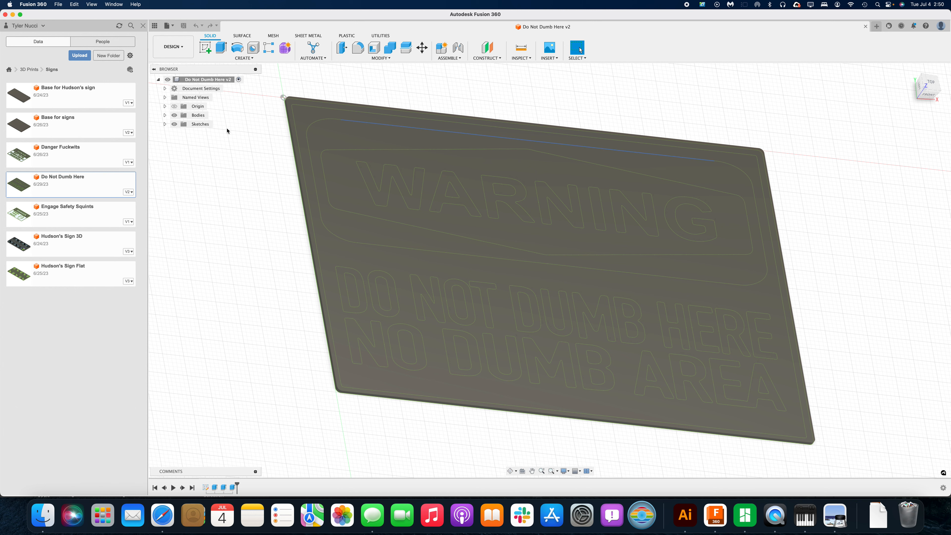
# Open the Base for signs design and compare its plain base plate with the Do Not Dumb Here sign.
pyautogui.doubleClick(77, 123)
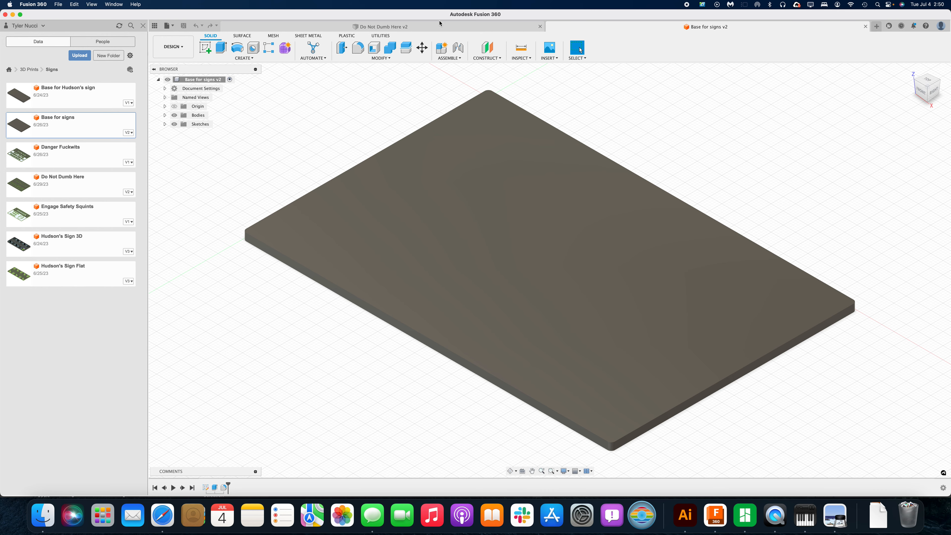
pyautogui.click(440, 24)
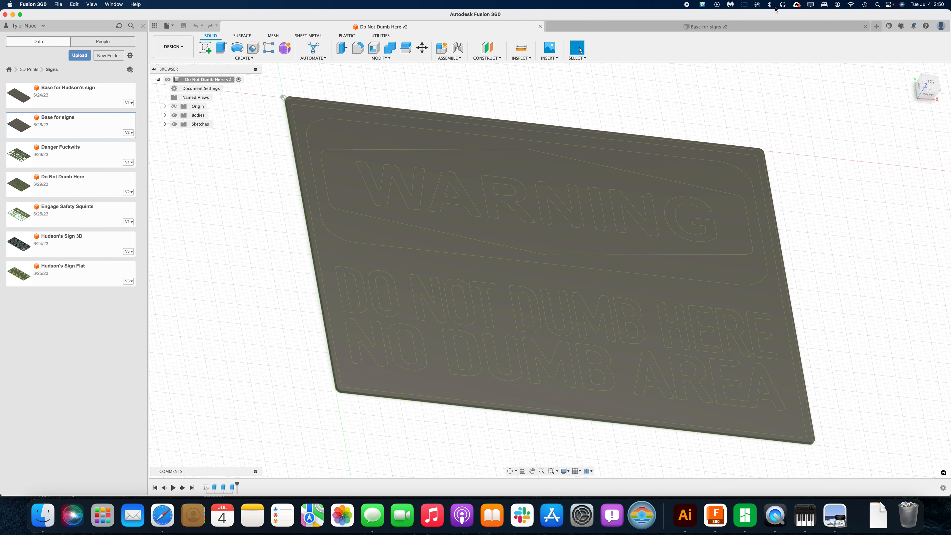
pyautogui.click(773, 26)
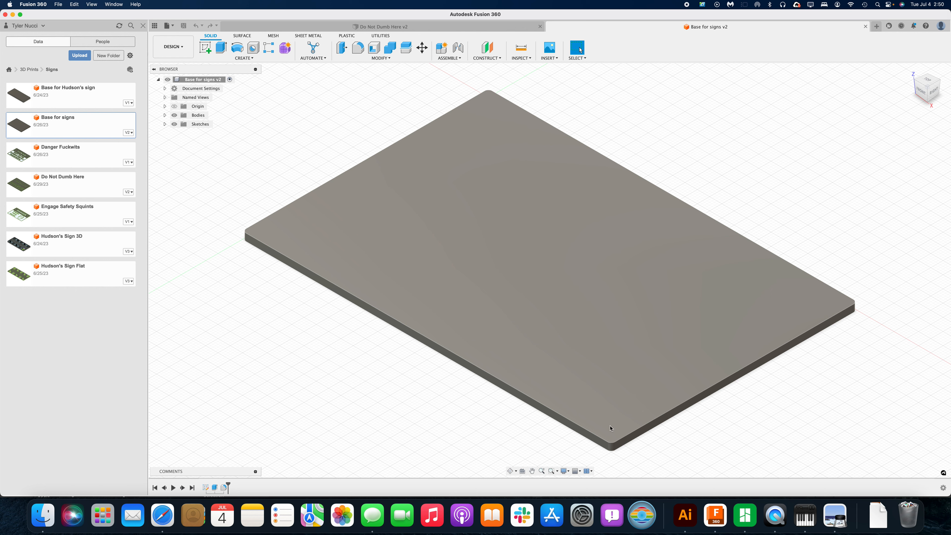
pyautogui.click(381, 27)
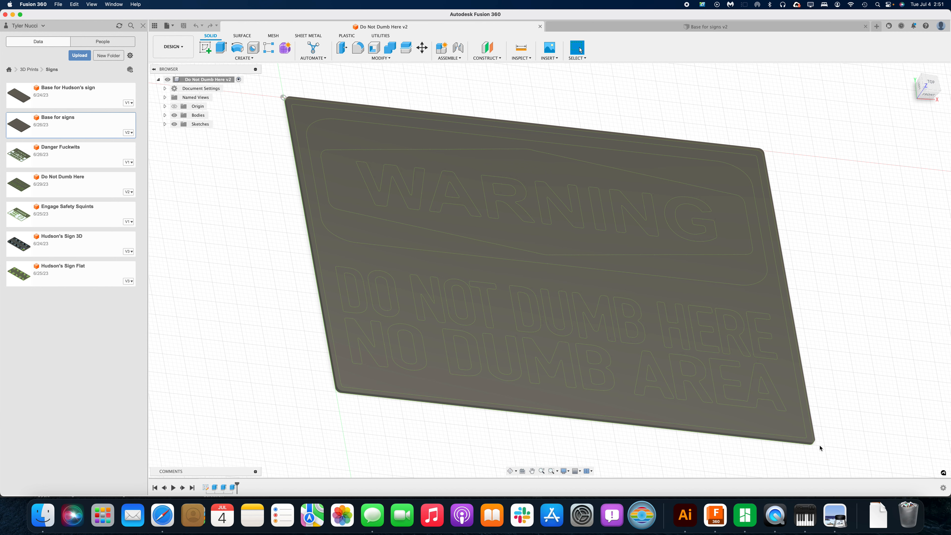
pyautogui.hotkey('ctrl', 'Tab')
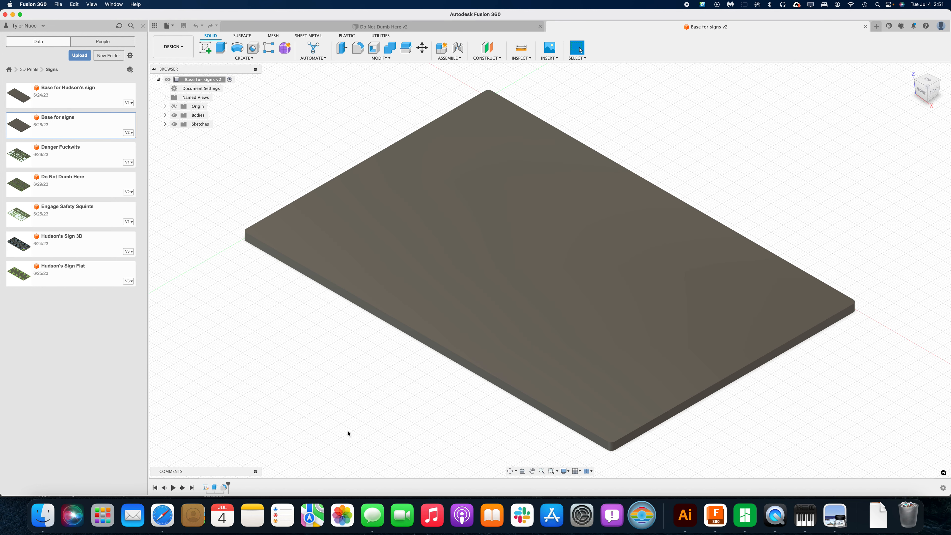
pyautogui.click(424, 26)
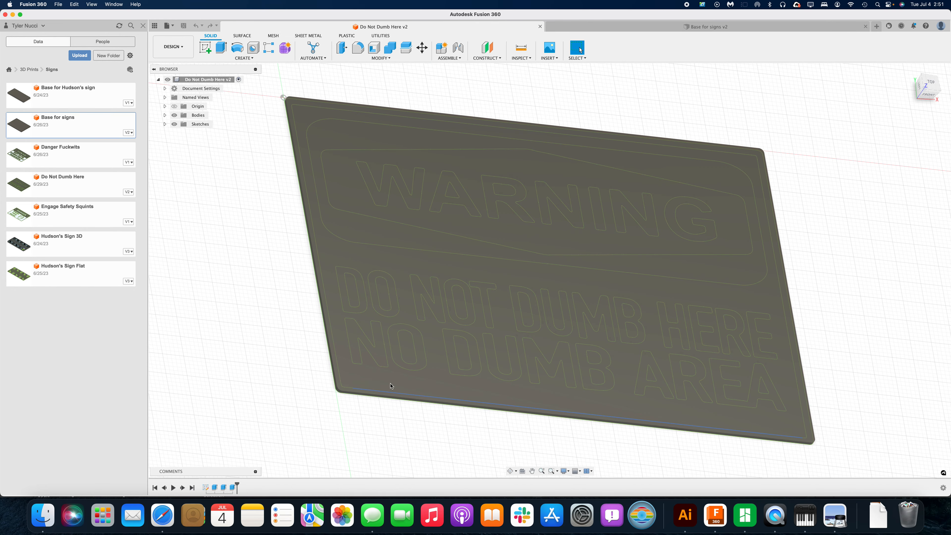
pyautogui.click(676, 31)
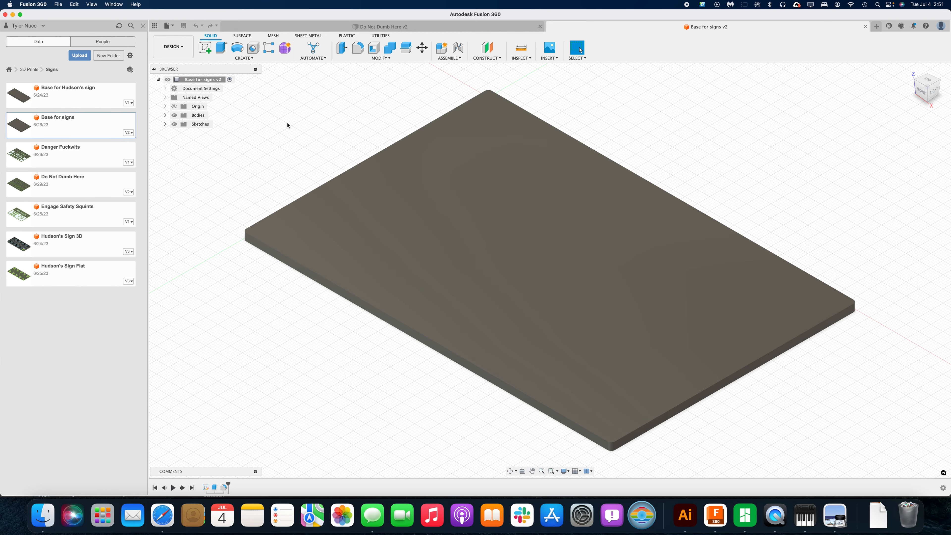
pyautogui.hotkey('ctrl', 'Tab')
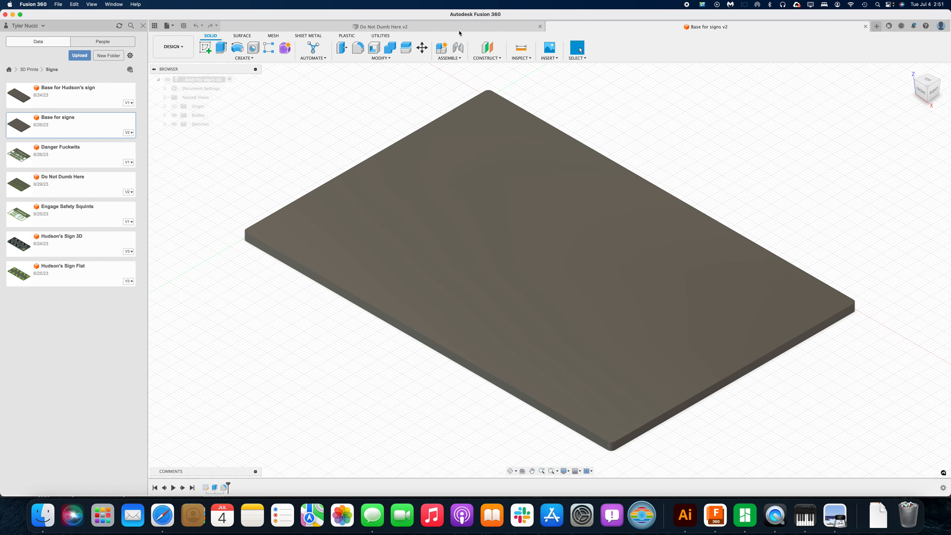
pyautogui.moveTo(341, 422)
pyautogui.keyDown('shift'); pyautogui.mouseDown(button='middle')
pyautogui.moveTo(357, 403)
pyautogui.moveTo(341, 416)
pyautogui.moveTo(350, 429)
pyautogui.mouseUp(button='middle'); pyautogui.keyUp('shift')
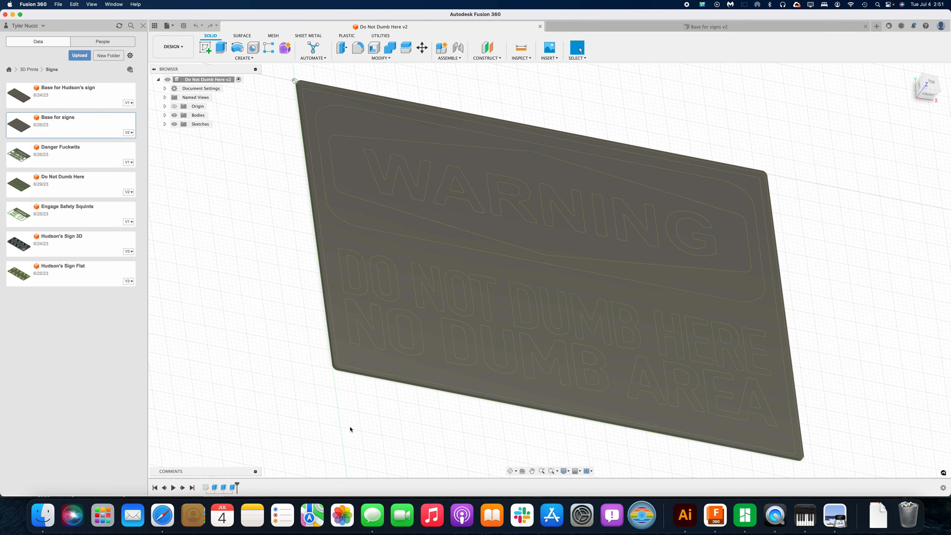
# Switch to Bambu Studio and inspect the black panel around WARNING on the mirrored sign, leaving nothing selected.
pyautogui.click(755, 521)
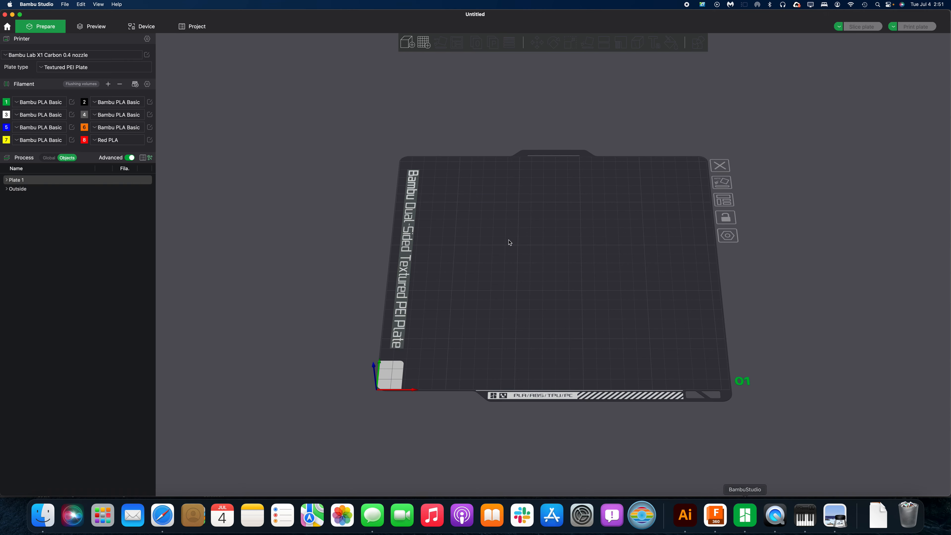
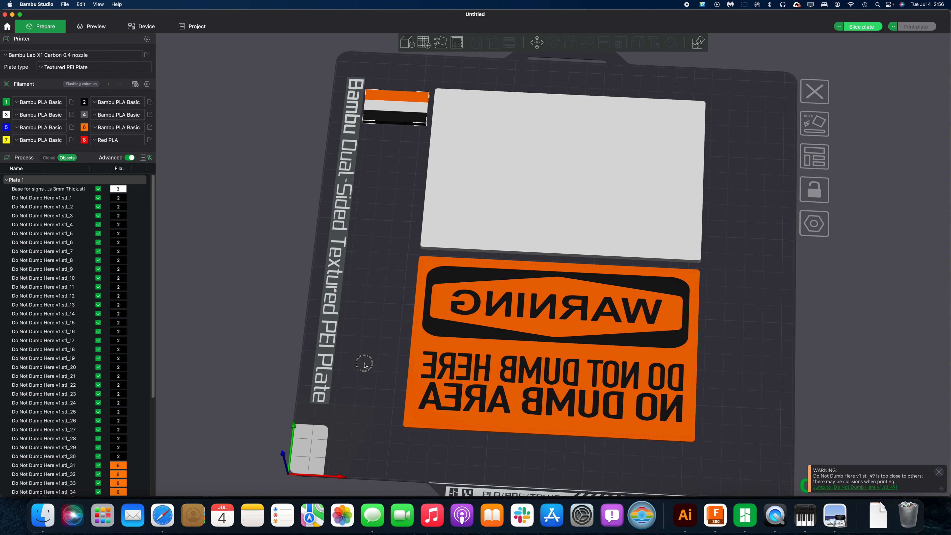
pyautogui.click(437, 321)
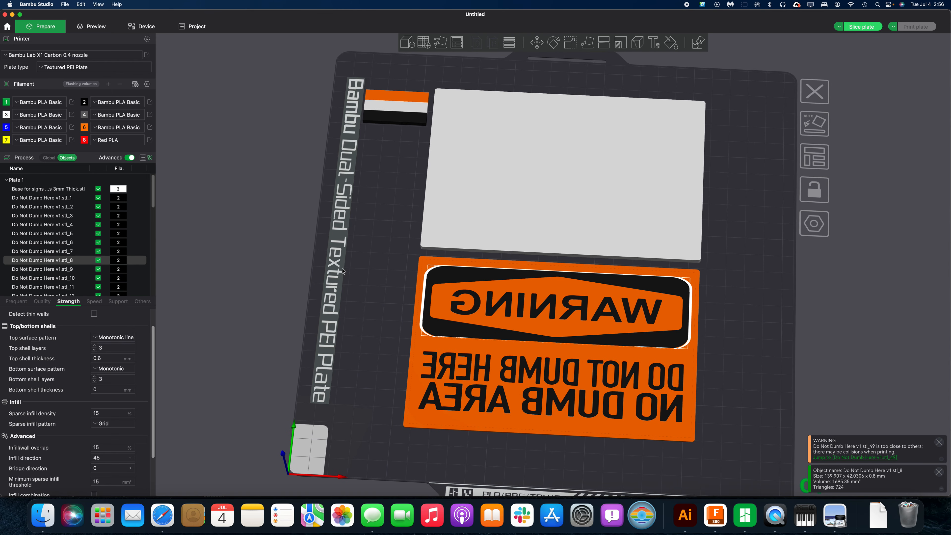
pyautogui.click(405, 251)
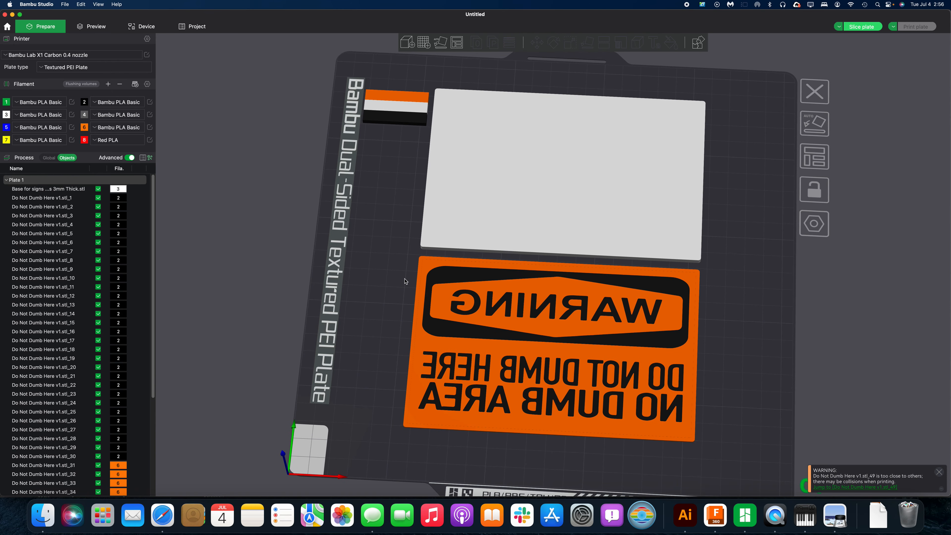
# Move the white base plate off one side of the build plate and the whole orange sign off the other.
pyautogui.scroll(-3, 405, 281)
pyautogui.moveTo(427, 275); pyautogui.dragTo(427, 276)
pyautogui.moveTo(477, 253); pyautogui.dragTo(535, 187)
pyautogui.moveTo(422, 250); pyautogui.dragTo(525, 298)
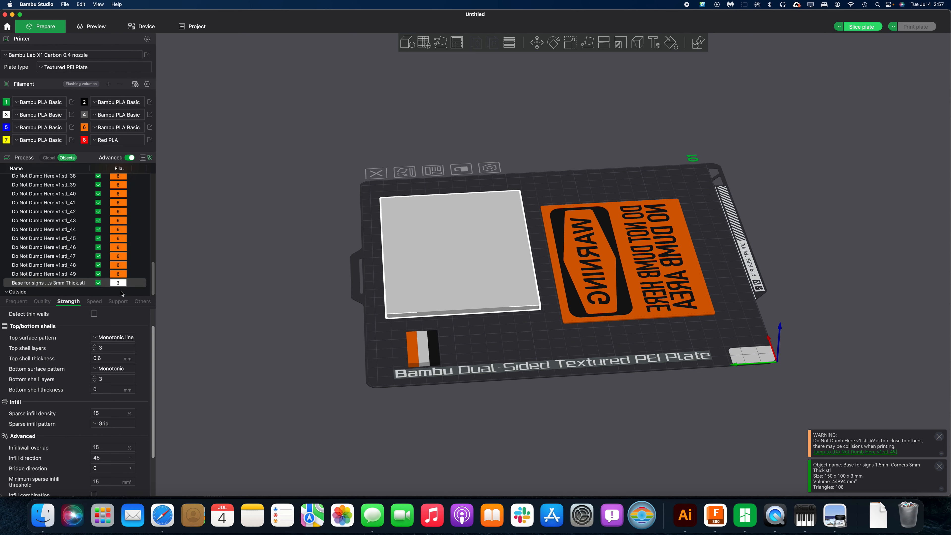
pyautogui.moveTo(442, 288); pyautogui.dragTo(247, 252)
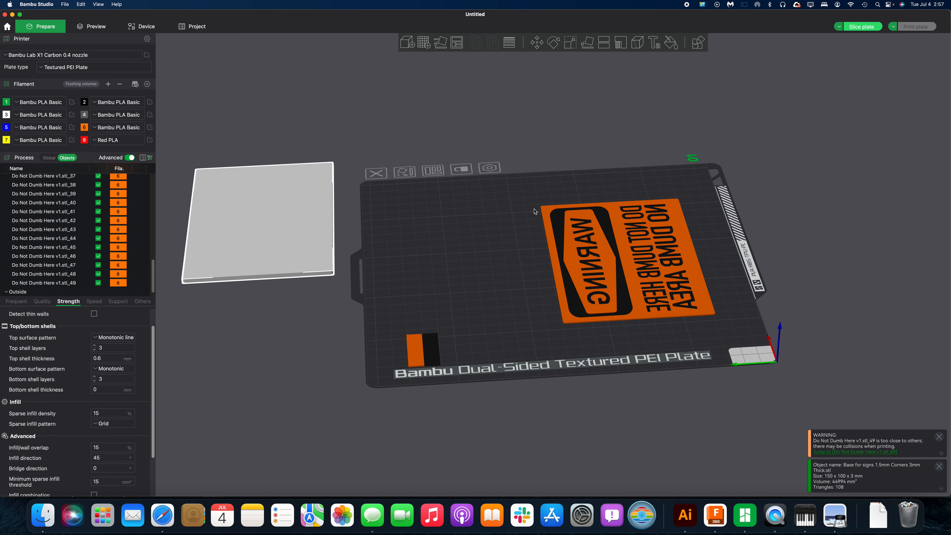
pyautogui.keyDown('shift'); pyautogui.moveTo(519, 198); pyautogui.dragTo(733, 343); pyautogui.keyUp('shift')
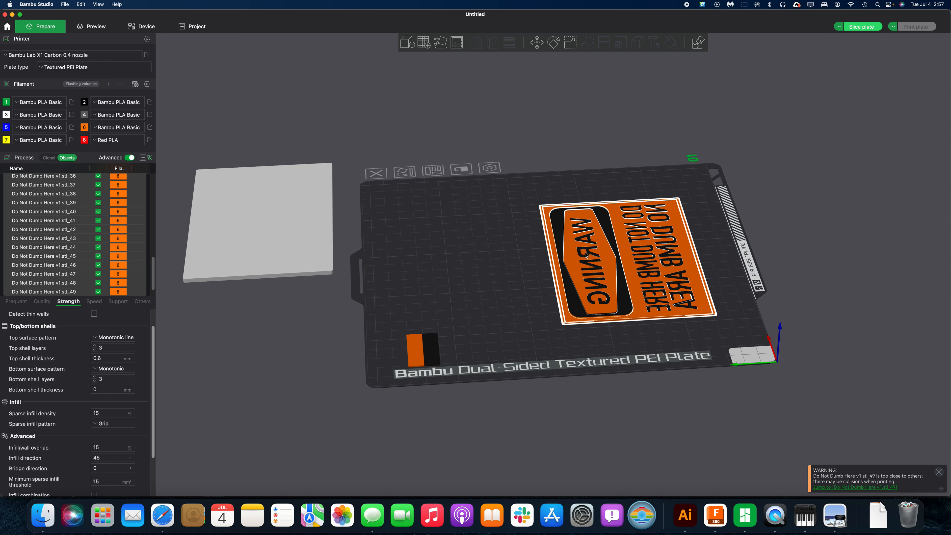
pyautogui.moveTo(586, 255); pyautogui.dragTo(823, 238)
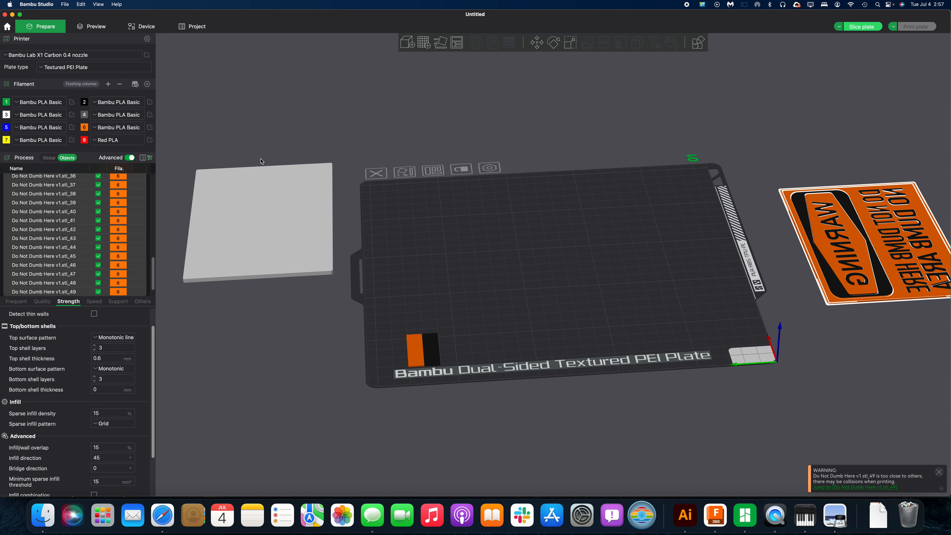
# Bring the white base plate and all the sign parts back onto the build plate side by side.
pyautogui.click(311, 206)
pyautogui.moveTo(252, 206); pyautogui.dragTo(522, 237)
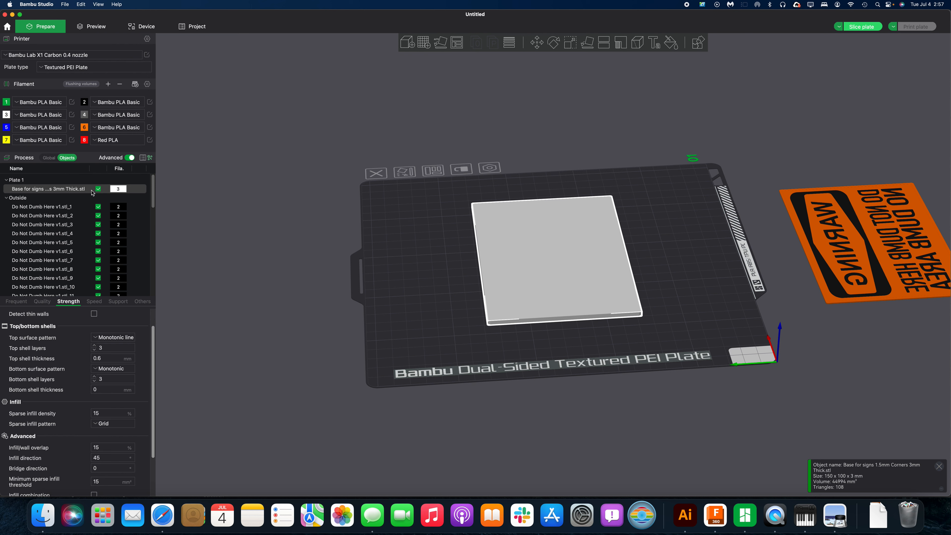
pyautogui.moveTo(573, 283); pyautogui.dragTo(481, 274)
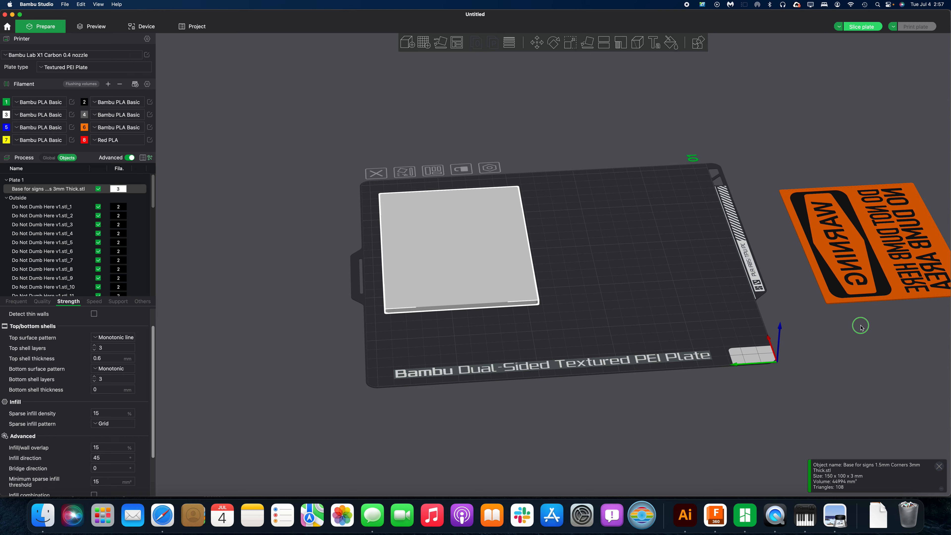
pyautogui.moveTo(859, 326); pyautogui.dragTo(751, 340, button='right')
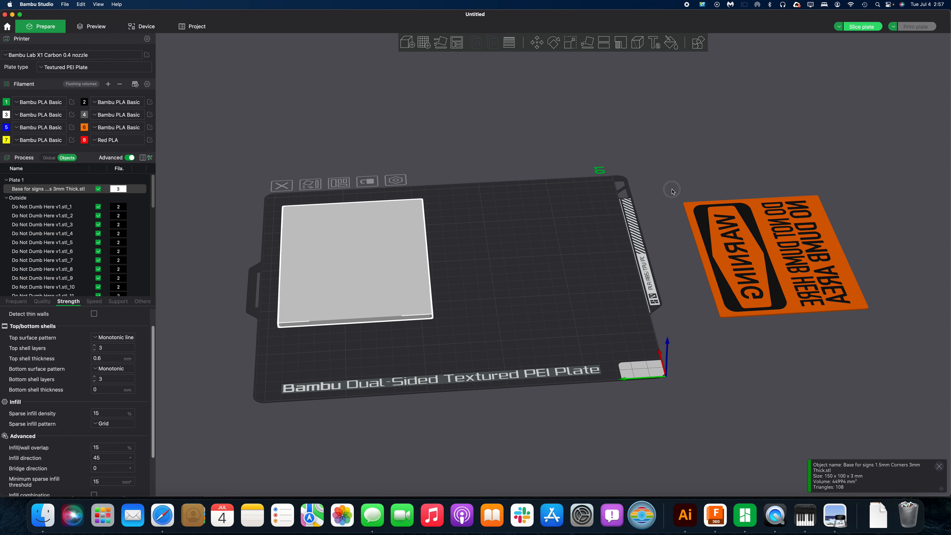
pyautogui.keyDown('shift'); pyautogui.moveTo(672, 189); pyautogui.dragTo(923, 338); pyautogui.keyUp('shift')
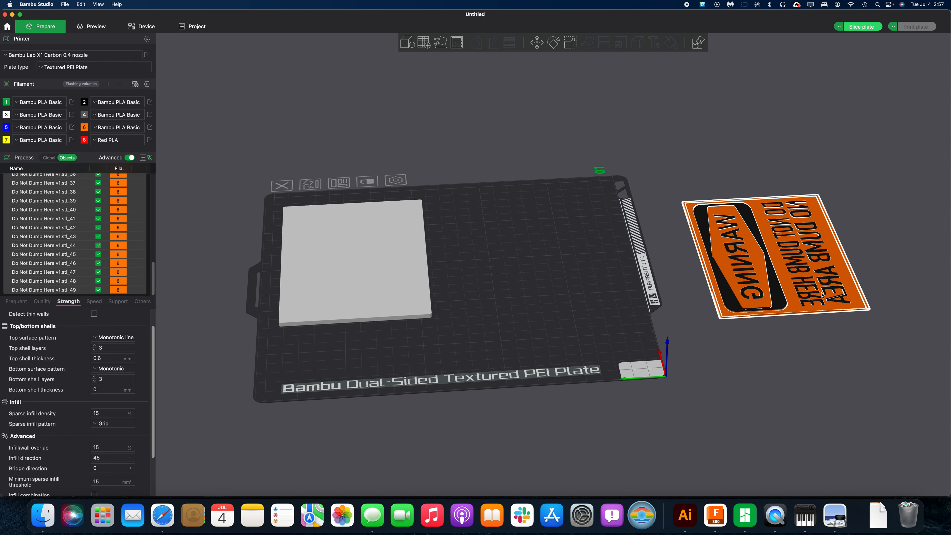
pyautogui.moveTo(821, 295); pyautogui.dragTo(553, 302)
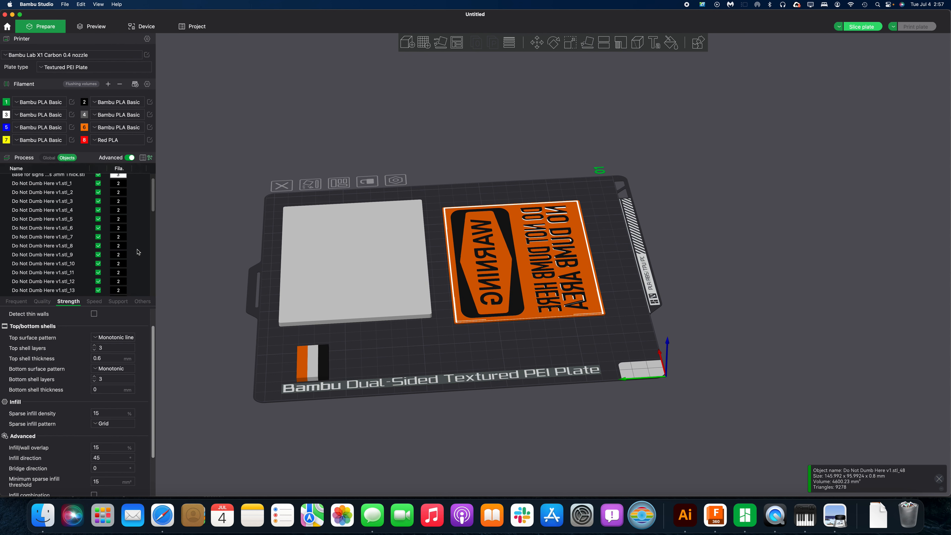
# Center all 49 Do Not Dumb Here parts together on the build plate.
pyautogui.scroll(-5, 138, 251)
pyautogui.scroll(-1, 463, 361)
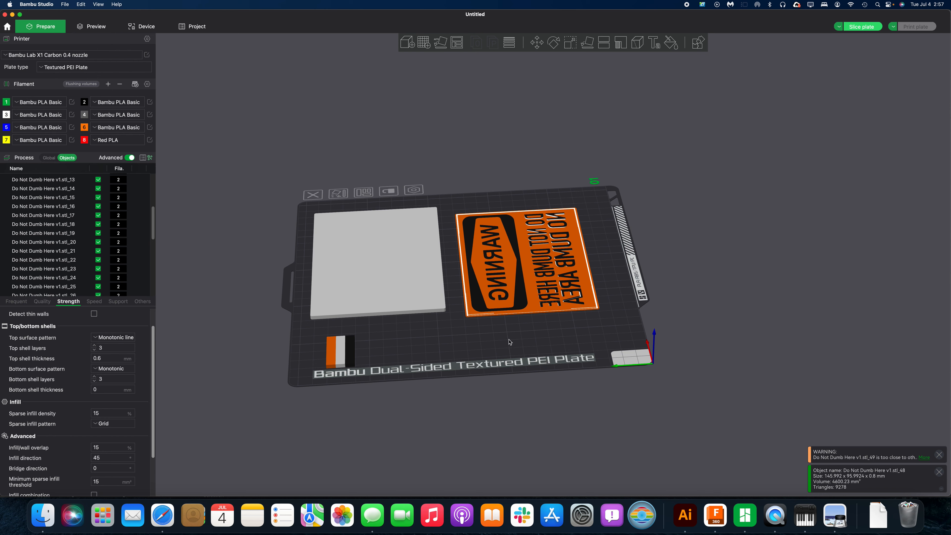
pyautogui.moveTo(566, 345); pyautogui.dragTo(531, 345)
pyautogui.scroll(-1, 112, 265)
pyautogui.scroll(5, 112, 264)
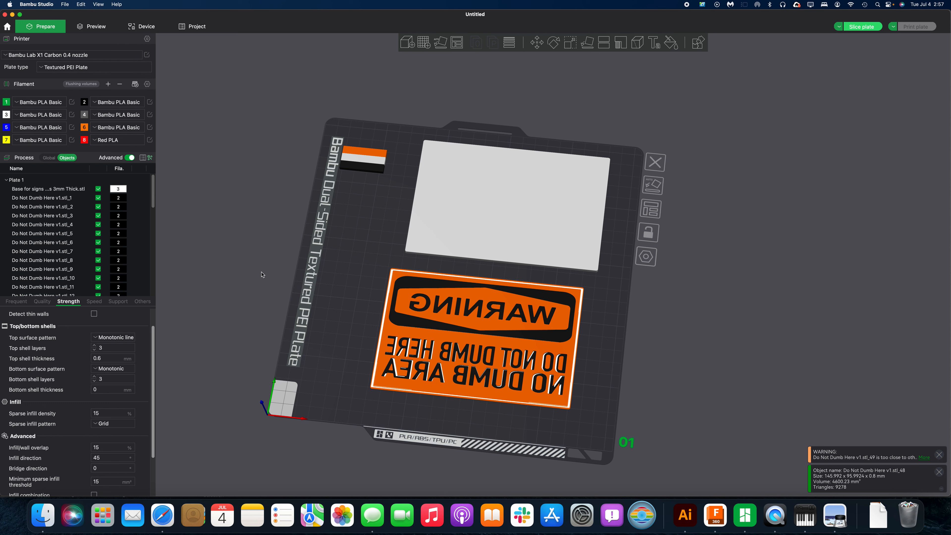
pyautogui.click(64, 199)
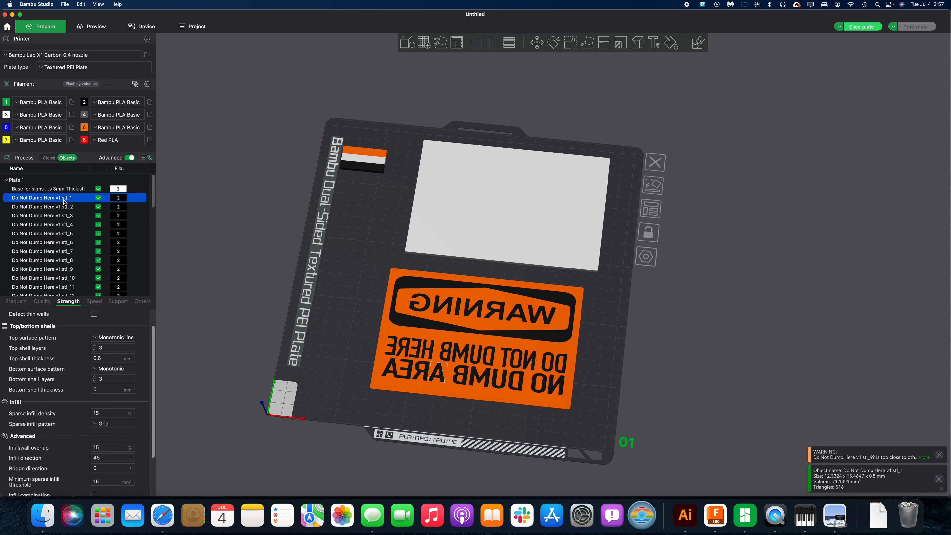
pyautogui.scroll(-15, 93, 244)
pyautogui.keyDown('shift'); pyautogui.click(85, 281); pyautogui.keyUp('shift')
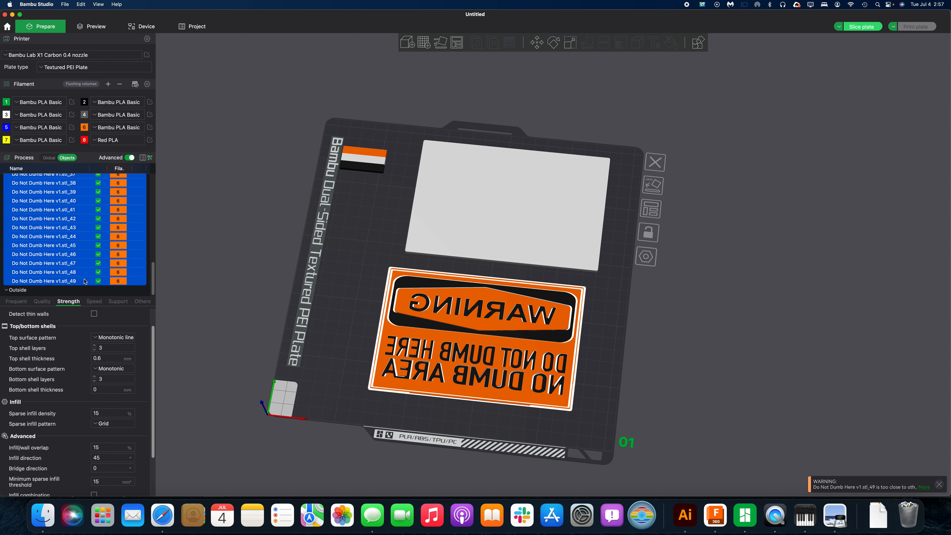
pyautogui.rightClick(78, 241)
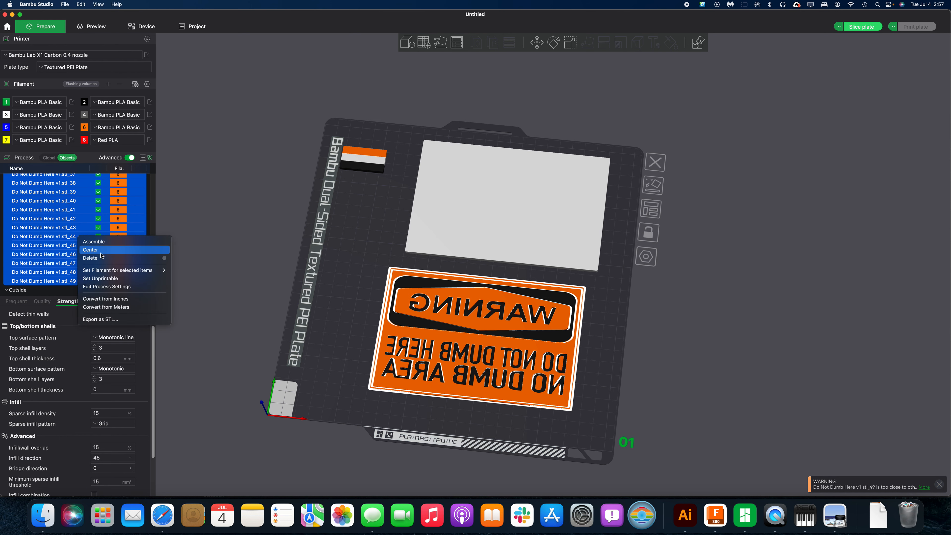
pyautogui.click(115, 252)
# Center the white base plate on the build plate so it overlaps the sign.
pyautogui.click(491, 180)
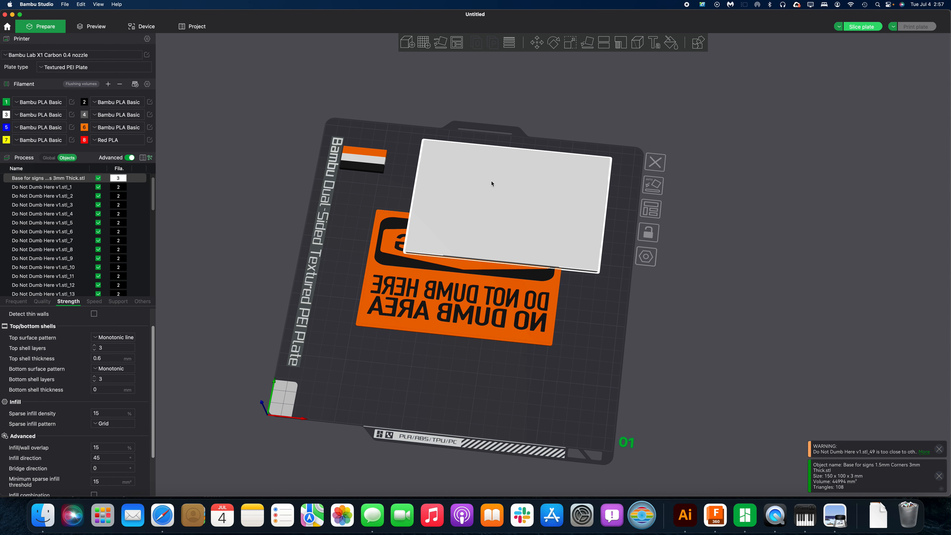
pyautogui.rightClick(492, 182)
pyautogui.click(530, 201)
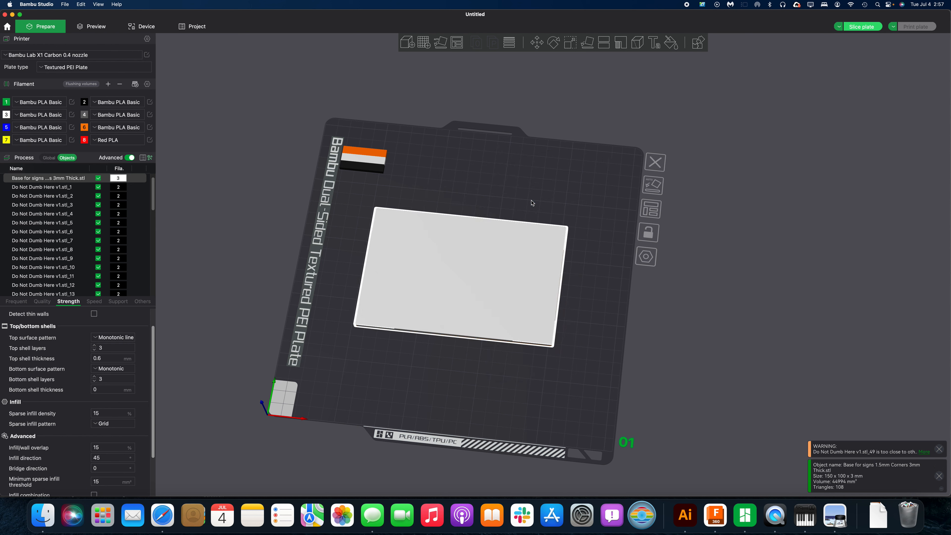
# Assemble the base plate and all the Do Not Dumb Here parts into a single object.
pyautogui.doubleClick(72, 178)
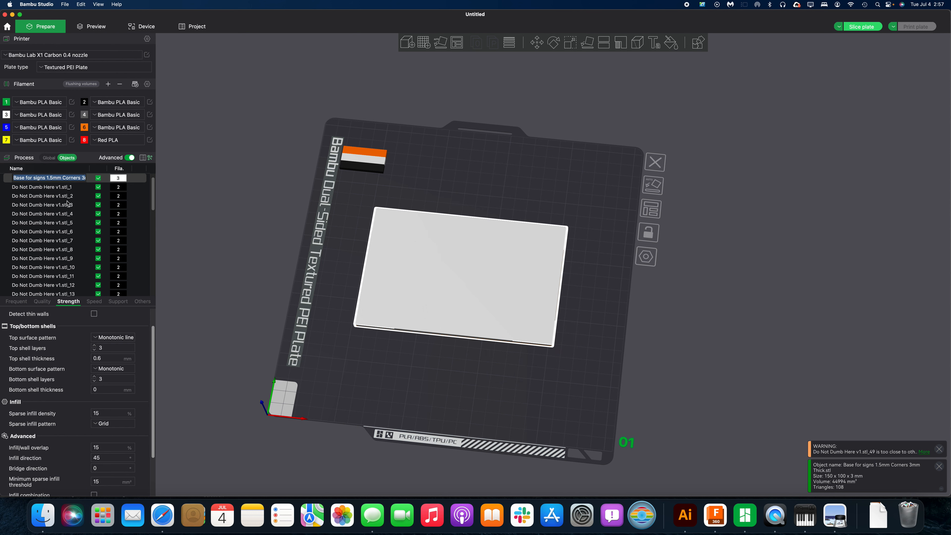
pyautogui.scroll(-15, 86, 259)
pyautogui.keyDown('shift'); pyautogui.click(85, 281); pyautogui.keyUp('shift')
pyautogui.rightClick(73, 232)
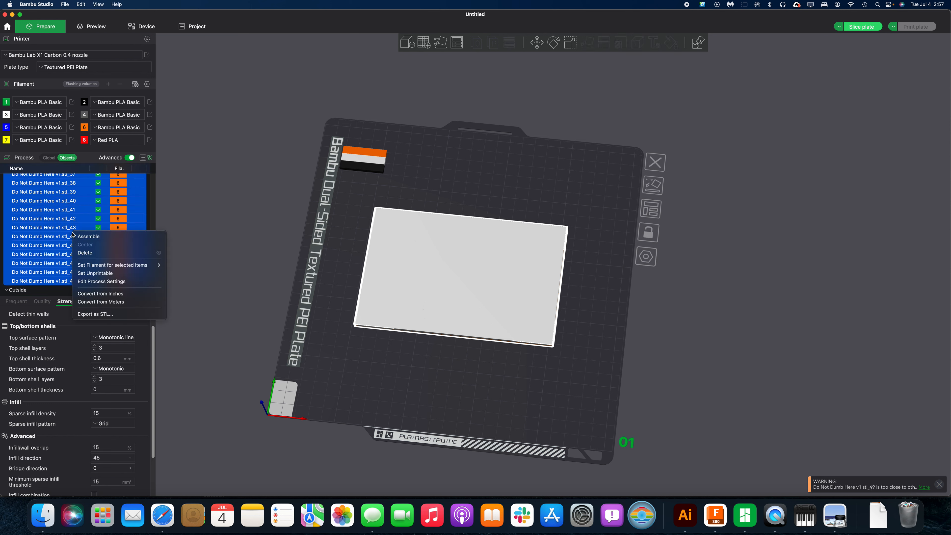
pyautogui.click(461, 213)
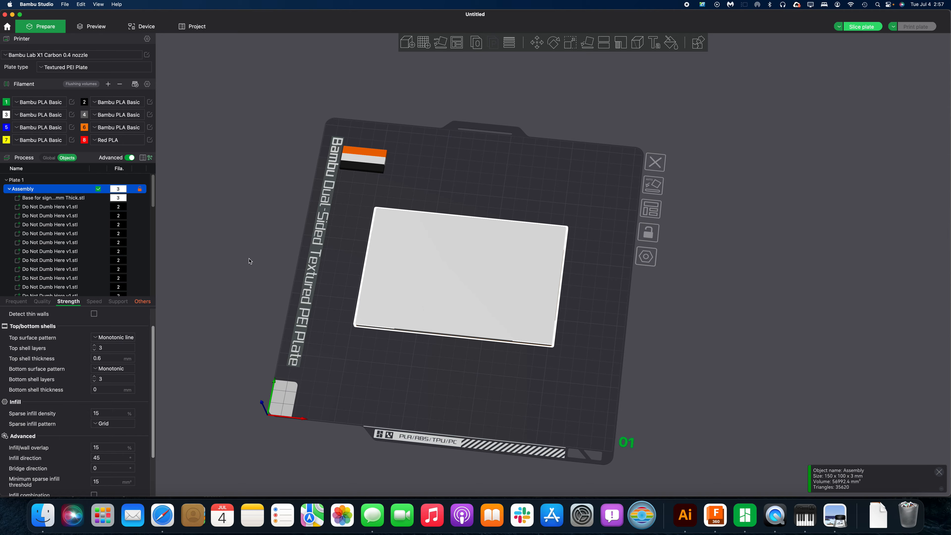
# Check the assembly from underneath and slice the plate.
pyautogui.scroll(-10, 458, 281)
pyautogui.scroll(10, 457, 280)
pyautogui.moveTo(608, 330); pyautogui.dragTo(679, 342)
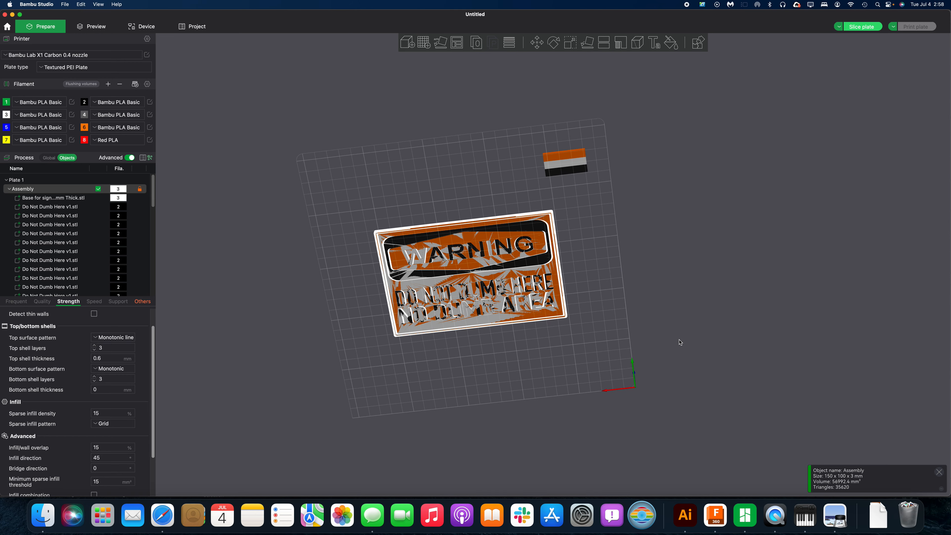
pyautogui.scroll(5, 454, 303)
pyautogui.click(869, 28)
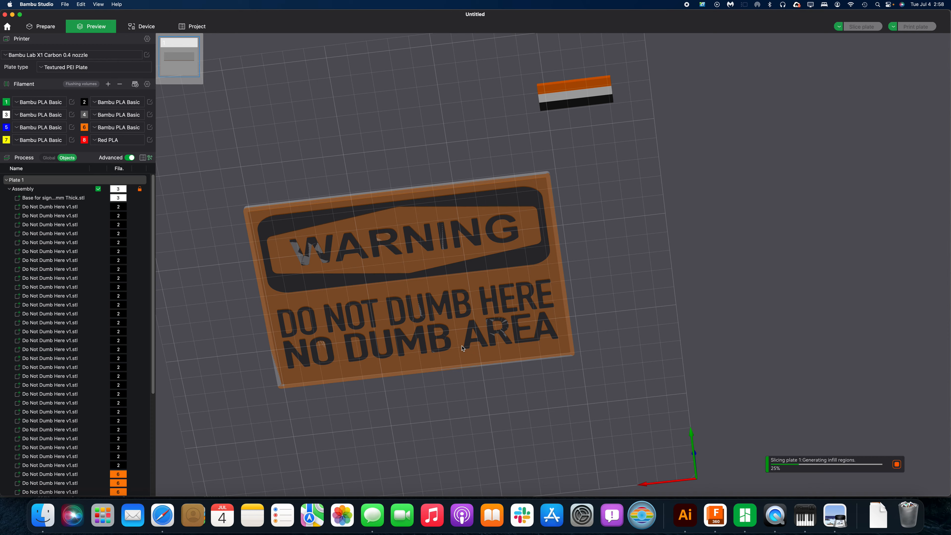
# Inspect the underside of the sliced preview, checking the WARNING panel and the black lettering.
pyautogui.moveTo(612, 352); pyautogui.dragTo(586, 338)
pyautogui.scroll(-3, 586, 337)
pyautogui.scroll(9, 586, 338)
pyautogui.moveTo(639, 330); pyautogui.dragTo(879, 246, button='right')
pyautogui.moveTo(409, 452); pyautogui.dragTo(442, 445, button='right')
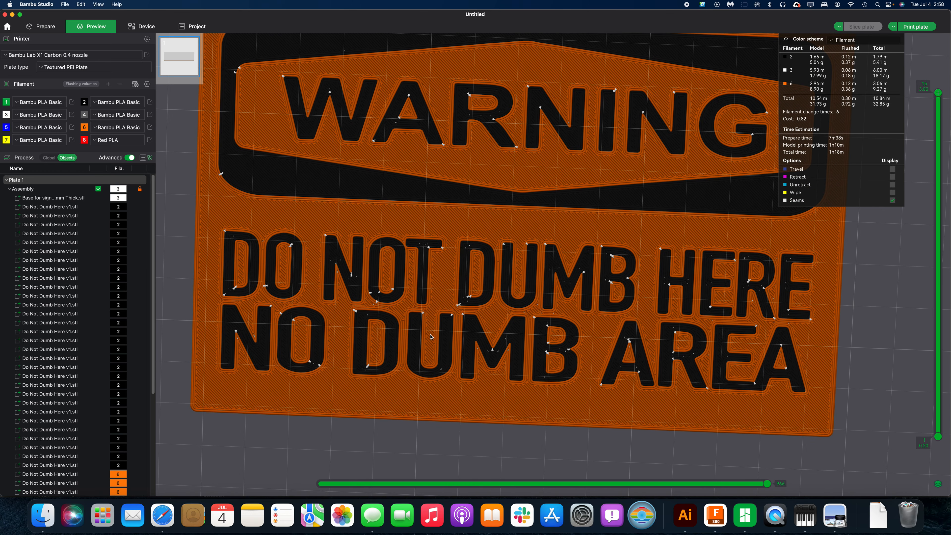
# Examine the sliced sign's side edge, comparing the orange layers with the white base layers above them.
pyautogui.scroll(-5, 430, 337)
pyautogui.moveTo(508, 388); pyautogui.dragTo(488, 349)
pyautogui.scroll(5, 488, 347)
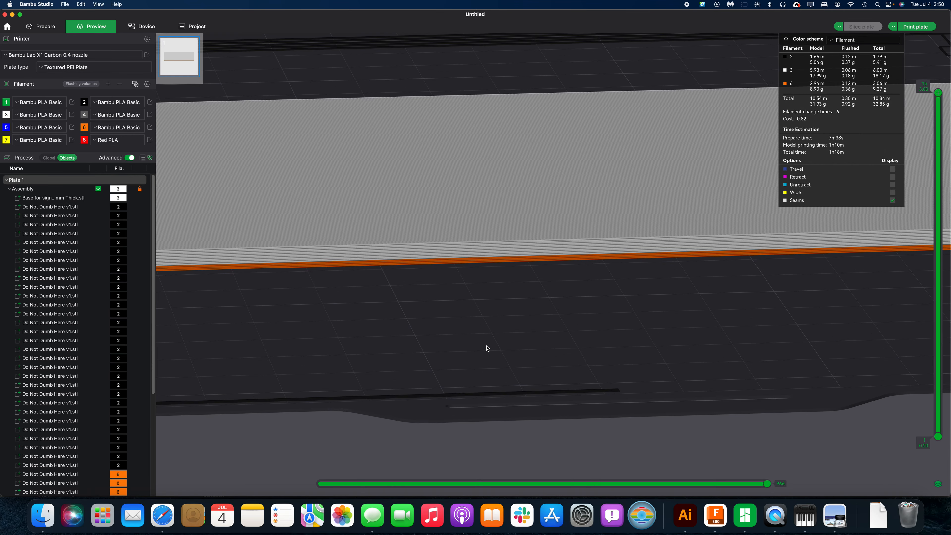
pyautogui.scroll(2, 472, 281)
pyautogui.scroll(2, 476, 259)
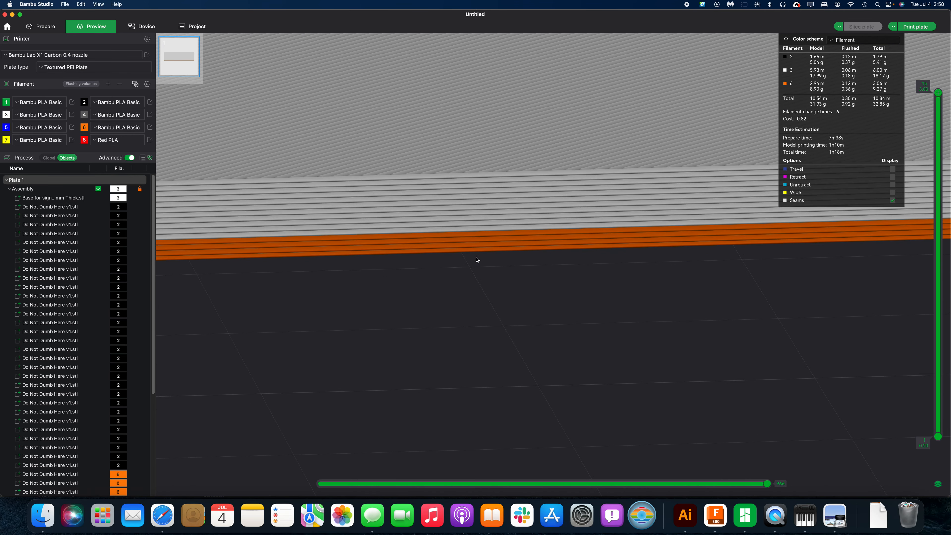
pyautogui.scroll(-6, 471, 314)
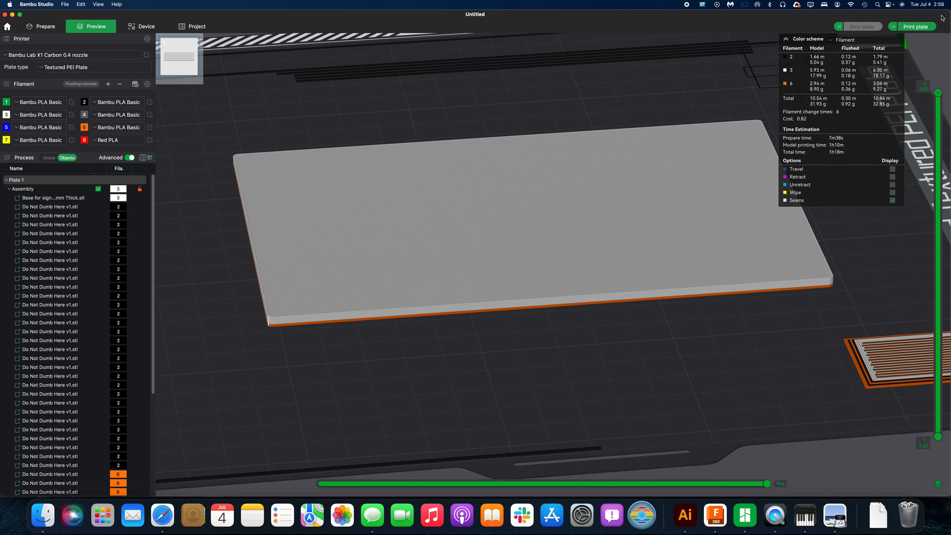
pyautogui.moveTo(943, 89)
pyautogui.mouseDown()
pyautogui.moveTo(944, 436)
pyautogui.moveTo(939, 75)
pyautogui.mouseUp()
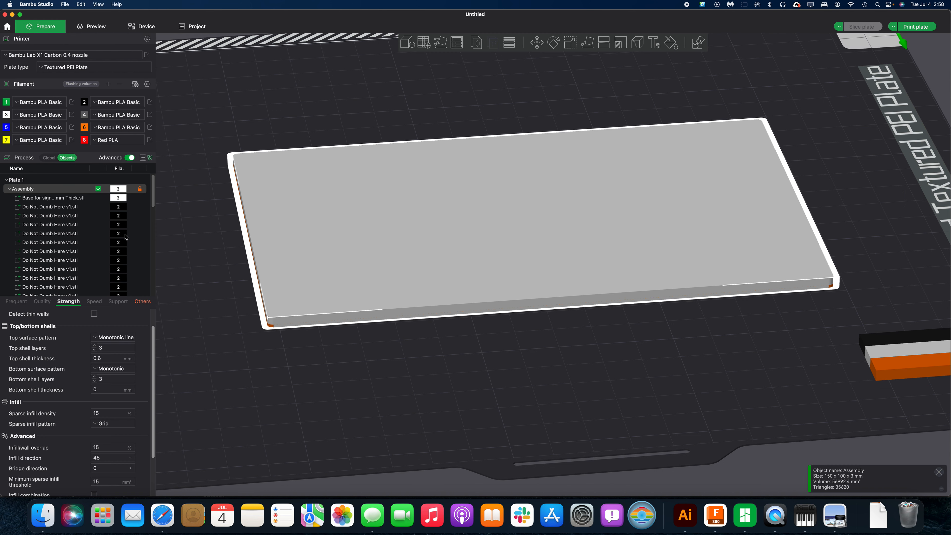
# Set the assembly's sparse infill pattern to Rectilinear in the strength settings.
pyautogui.scroll(2, 131, 358)
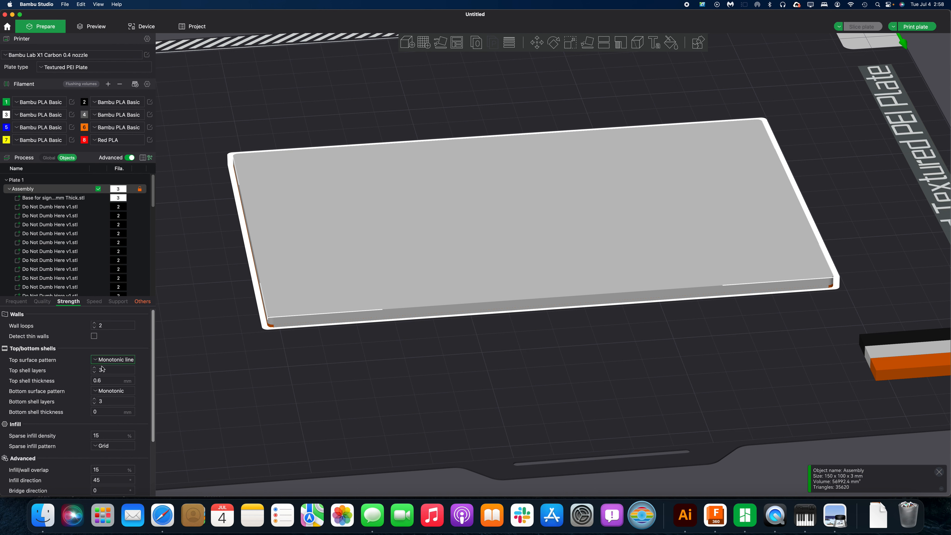
pyautogui.moveTo(153, 391); pyautogui.dragTo(153, 433)
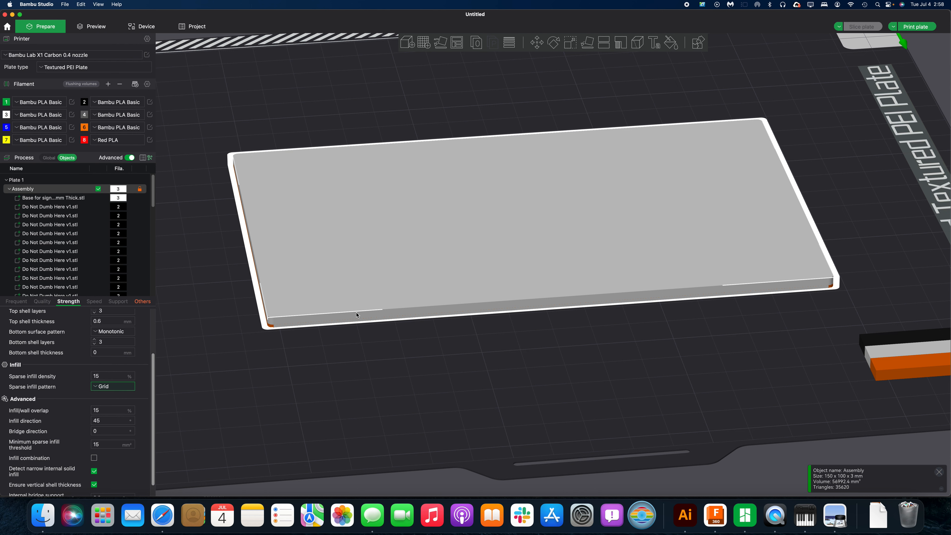
pyautogui.click(127, 386)
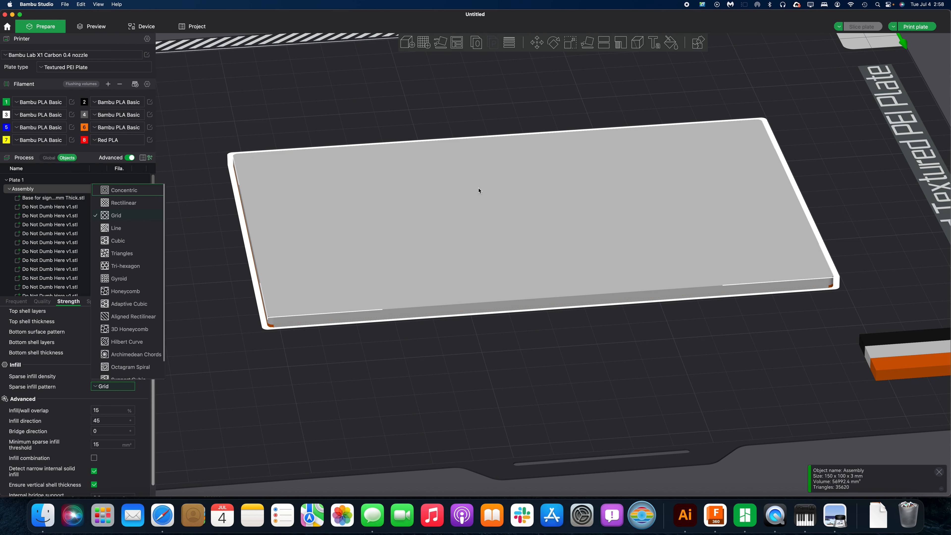
pyautogui.click(133, 202)
pyautogui.click(115, 388)
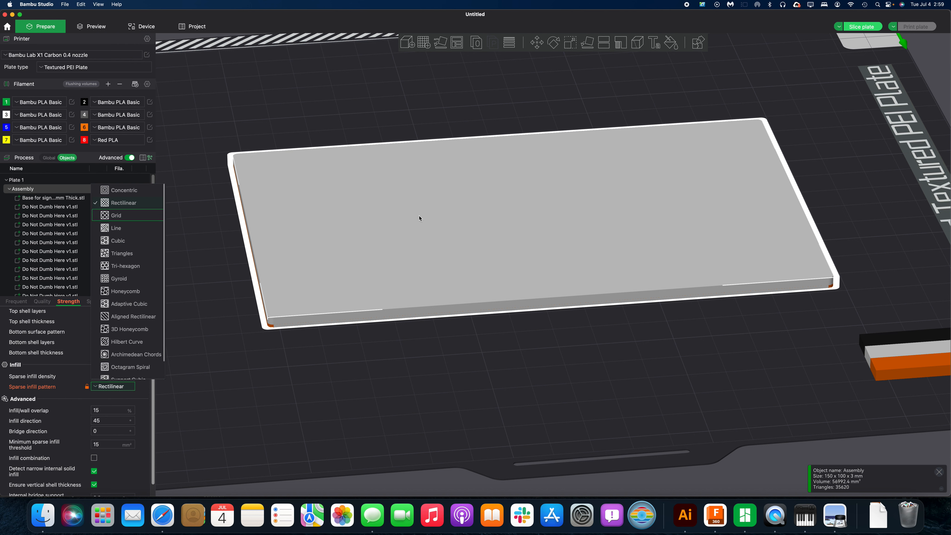
pyautogui.click(56, 382)
# Set the assembly's top shell layers to 0.
pyautogui.scroll(4, 56, 382)
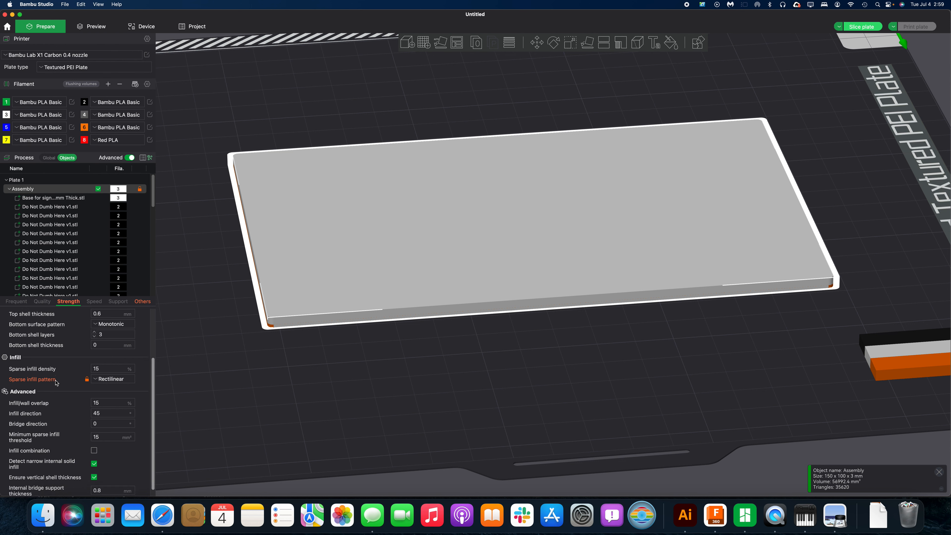
pyautogui.click(93, 364)
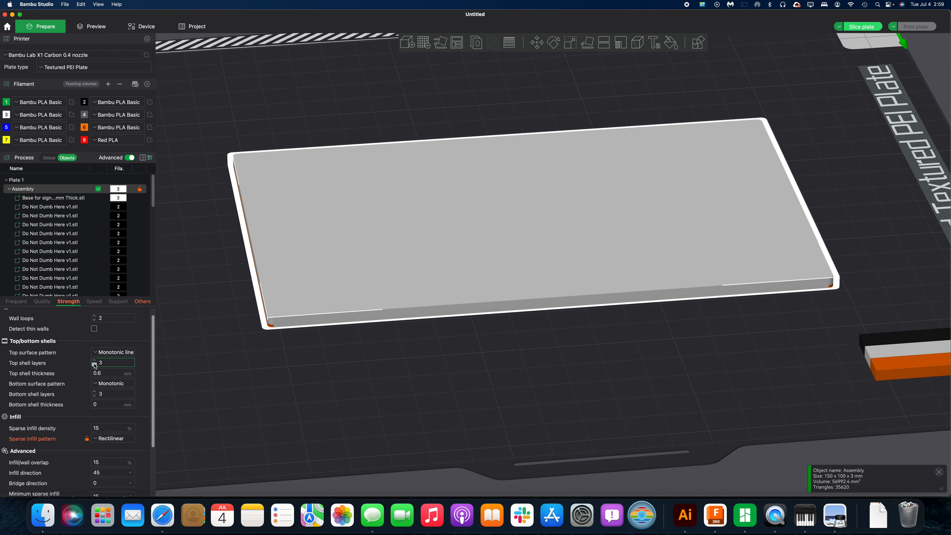
pyautogui.tripleClick(94, 364)
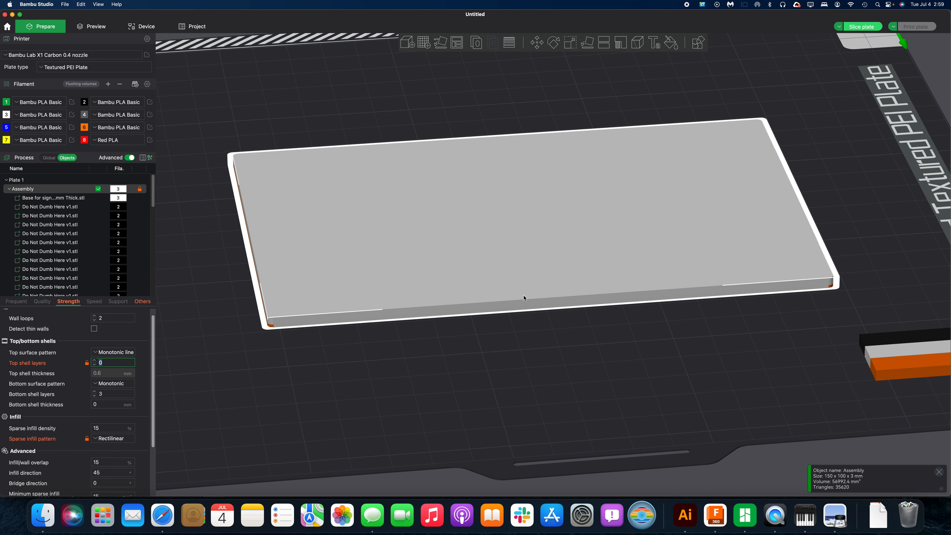
# Slice the plate again to check the exposed infill, and return to the preparation view.
pyautogui.click(861, 26)
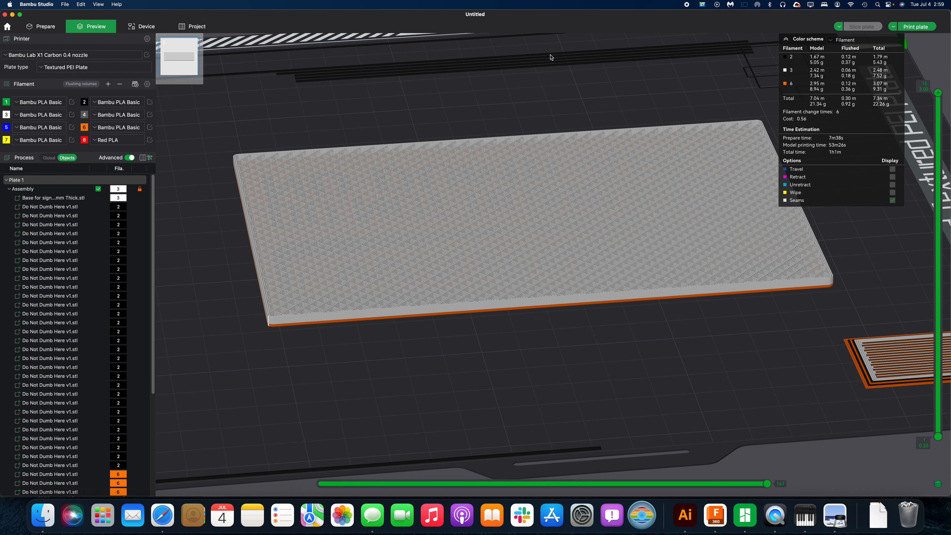
pyautogui.scroll(-1, 300, 52)
pyautogui.click(32, 27)
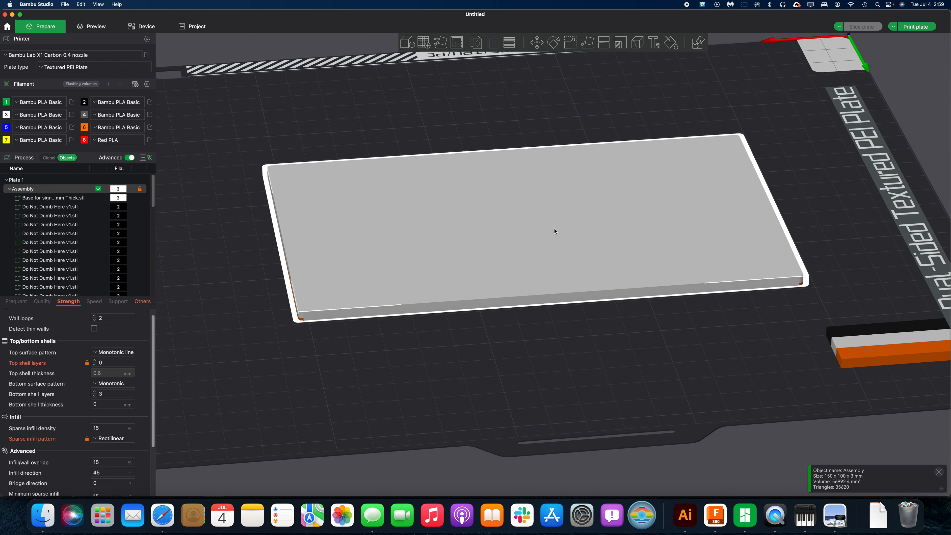
# Reset the assembly's top shell layers to the default of 3.
pyautogui.doubleClick(94, 360)
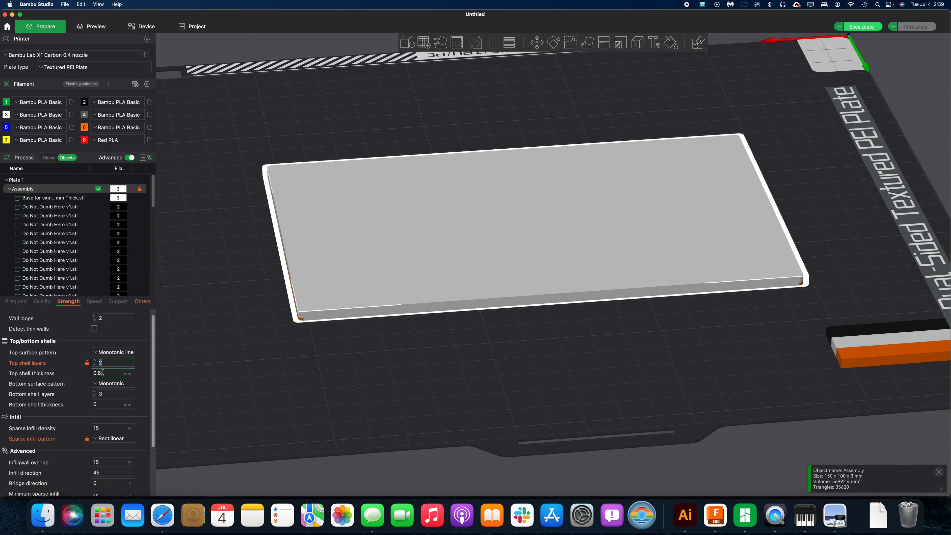
pyautogui.click(96, 361)
pyautogui.click(88, 363)
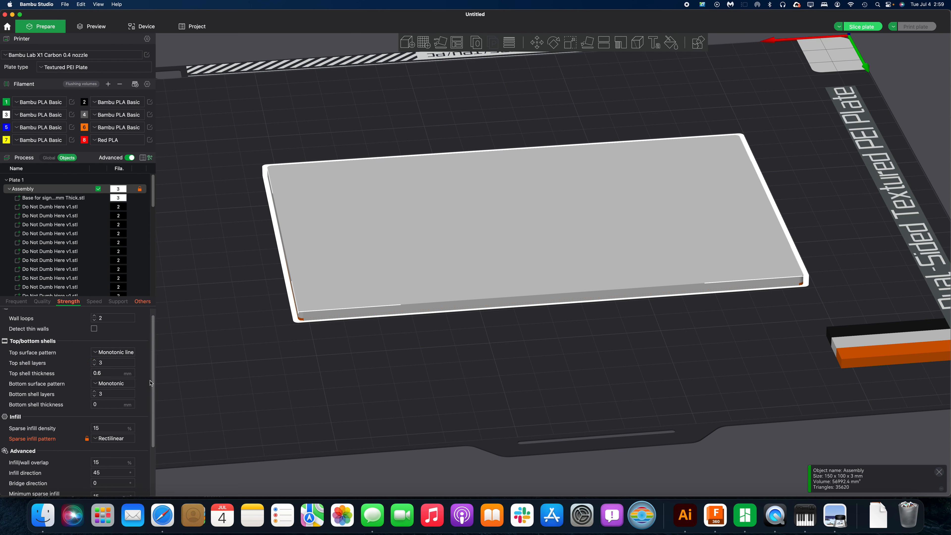
pyautogui.scroll(-3, 147, 415)
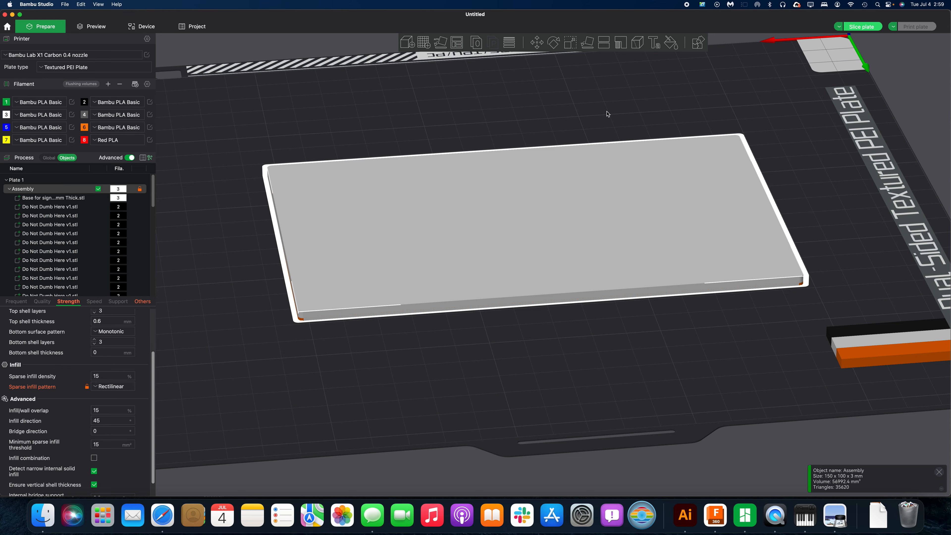
# Slice the plate again, check the lettering on the sign's underside, and return to the preparation view.
pyautogui.moveTo(628, 378); pyautogui.dragTo(802, 209)
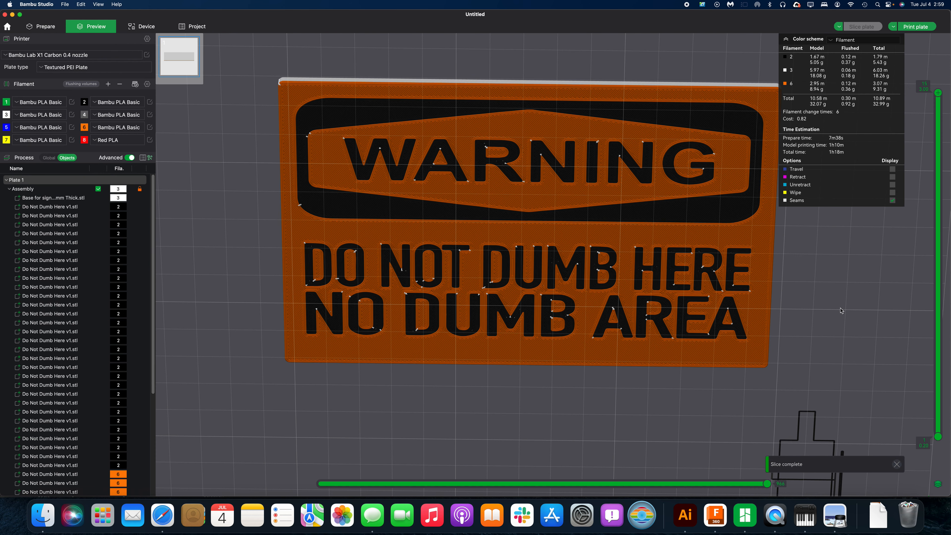
pyautogui.moveTo(856, 300)
pyautogui.mouseDown()
pyautogui.moveTo(857, 328)
pyautogui.moveTo(855, 292)
pyautogui.mouseUp()
pyautogui.scroll(-5, 747, 277)
pyautogui.scroll(8, 748, 277)
pyautogui.scroll(-2, 770, 279)
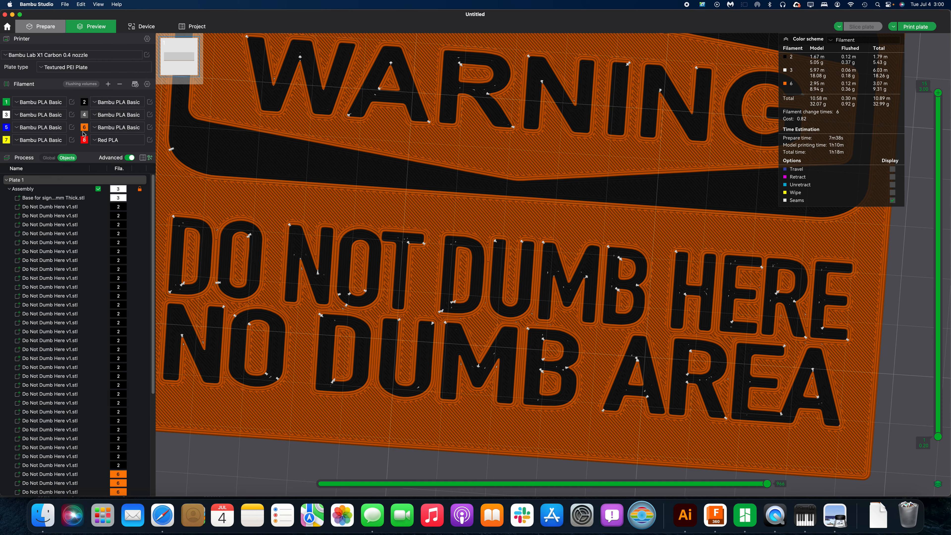
pyautogui.click(50, 26)
# Set the assembly's wall generator to Arachne in the quality settings.
pyautogui.scroll(-1, 98, 434)
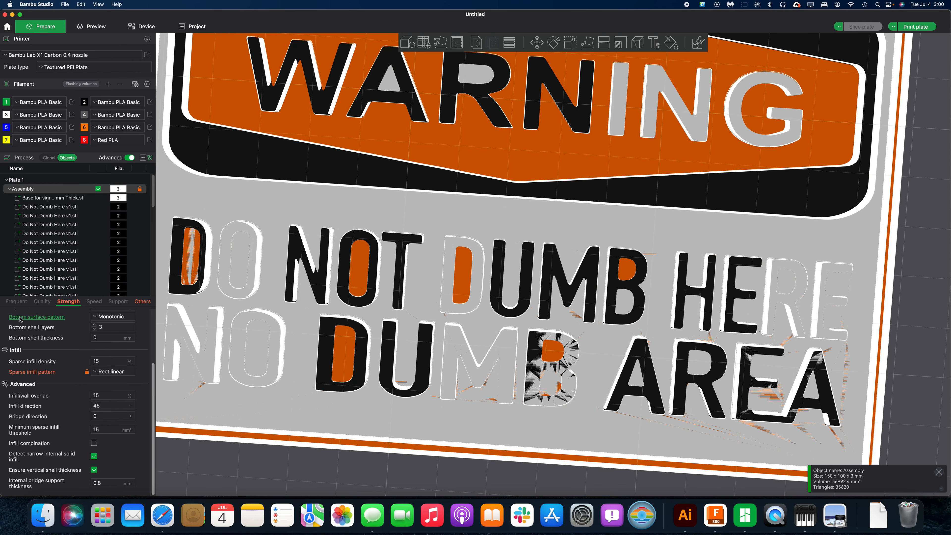
pyautogui.click(142, 452)
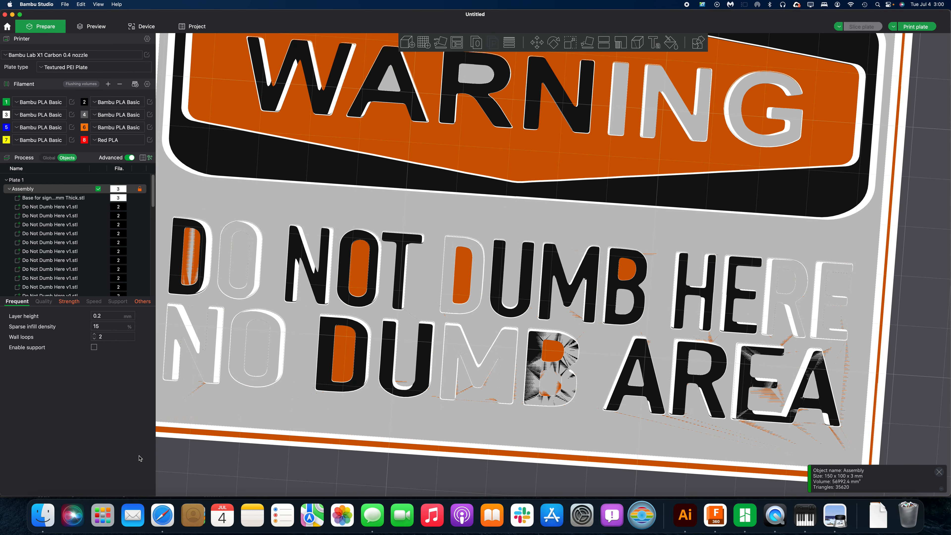
pyautogui.click(43, 302)
pyautogui.scroll(-5, 109, 424)
pyautogui.scroll(-2, 108, 424)
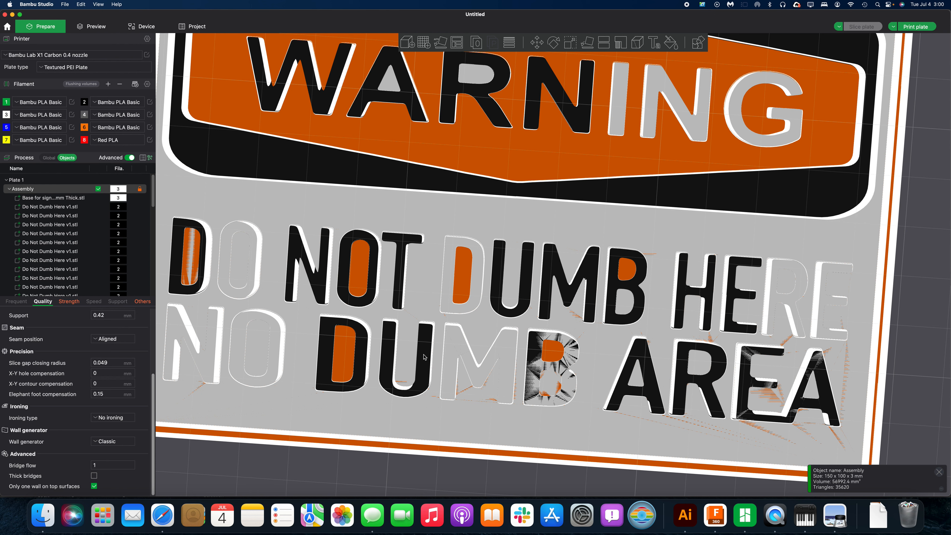
pyautogui.click(113, 441)
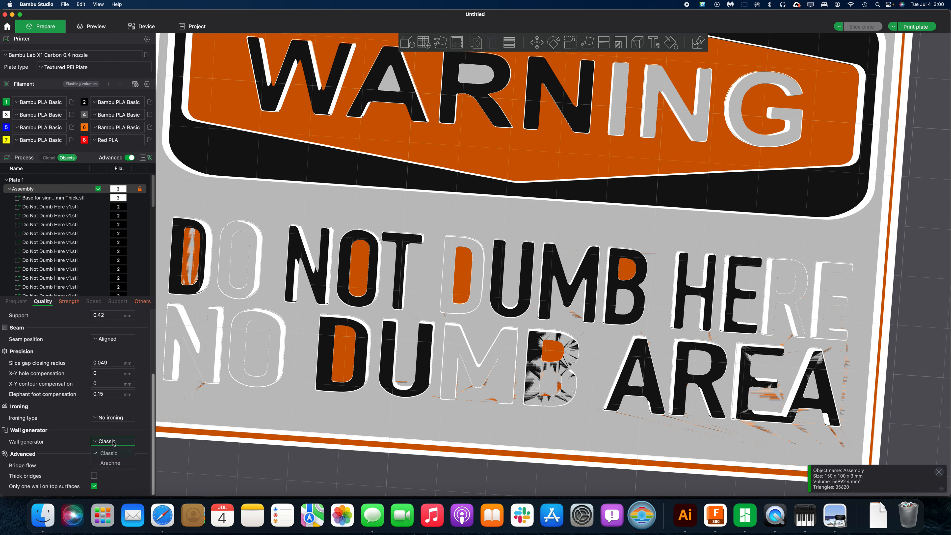
pyautogui.click(119, 463)
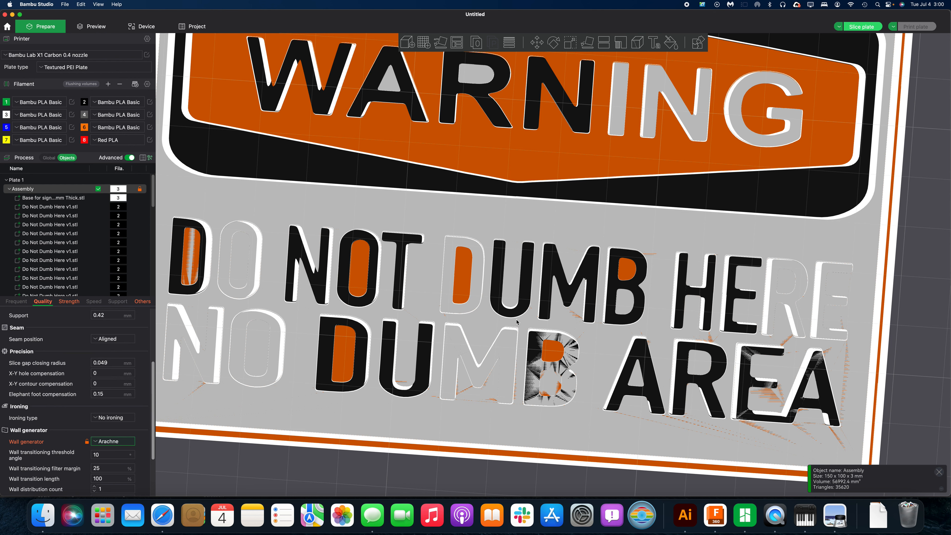
# Set the assembly's wall generator back to Classic and slice the plate again.
pyautogui.scroll(-5, 548, 304)
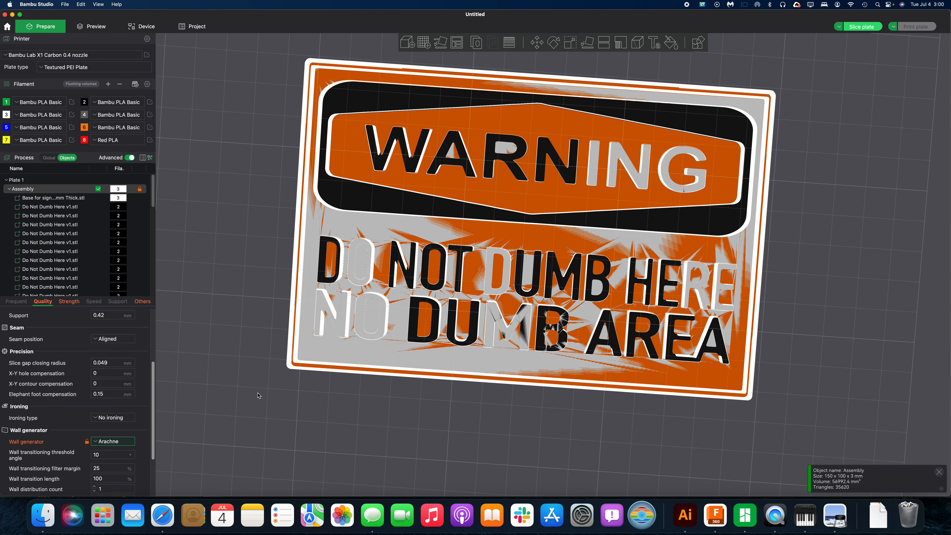
pyautogui.moveTo(535, 410); pyautogui.dragTo(541, 425)
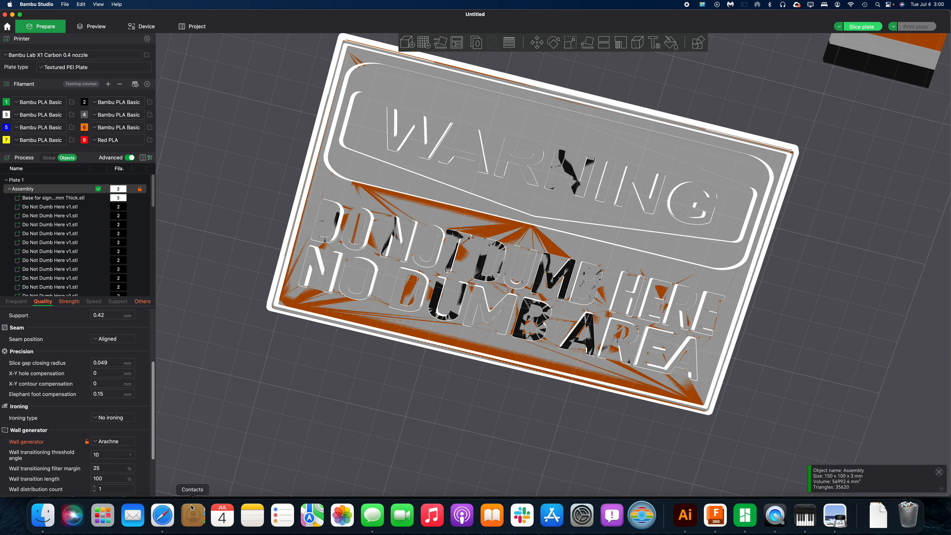
pyautogui.click(116, 441)
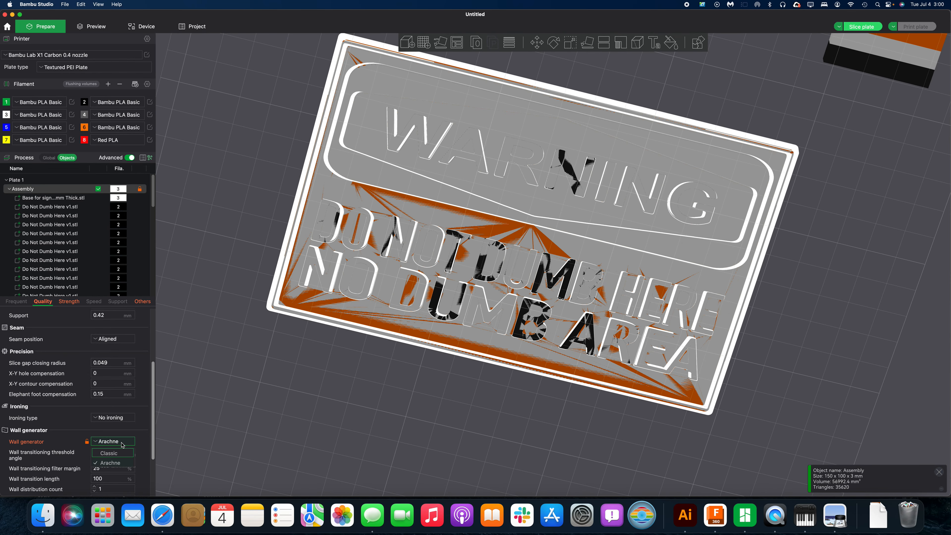
pyautogui.click(116, 448)
pyautogui.moveTo(433, 388)
pyautogui.mouseDown()
pyautogui.moveTo(439, 393)
pyautogui.moveTo(428, 394)
pyautogui.mouseUp()
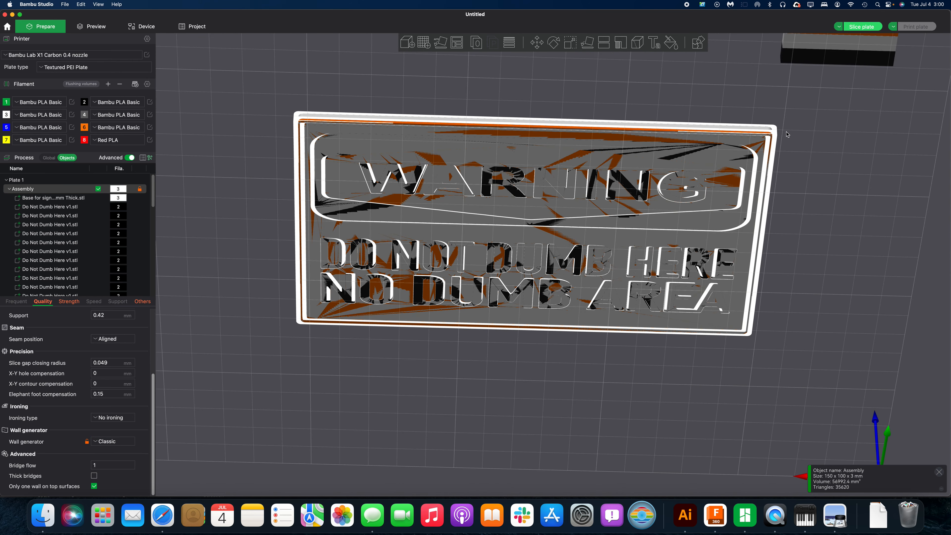
pyautogui.click(861, 26)
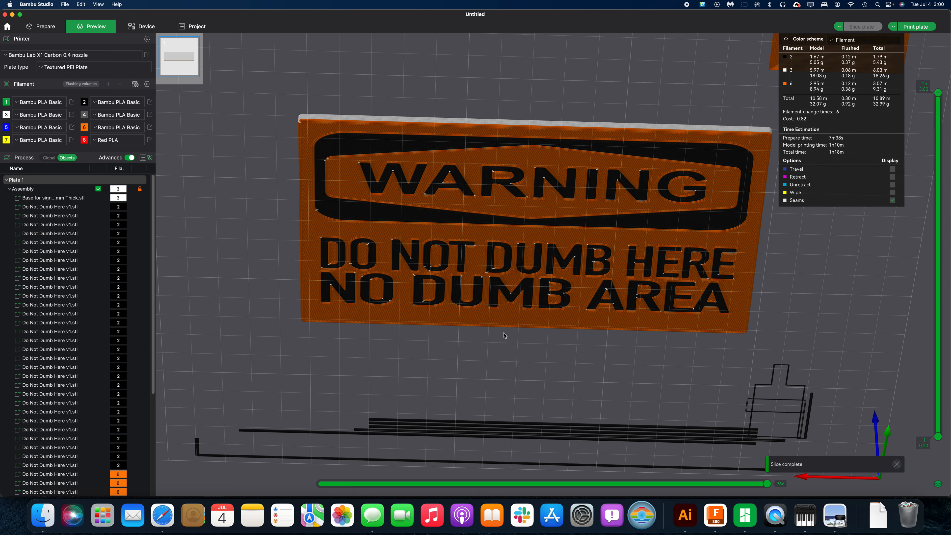
# Examine the sliced underside, checking the wall lines, infill and seams around the black letters on the orange face.
pyautogui.scroll(10, 536, 360)
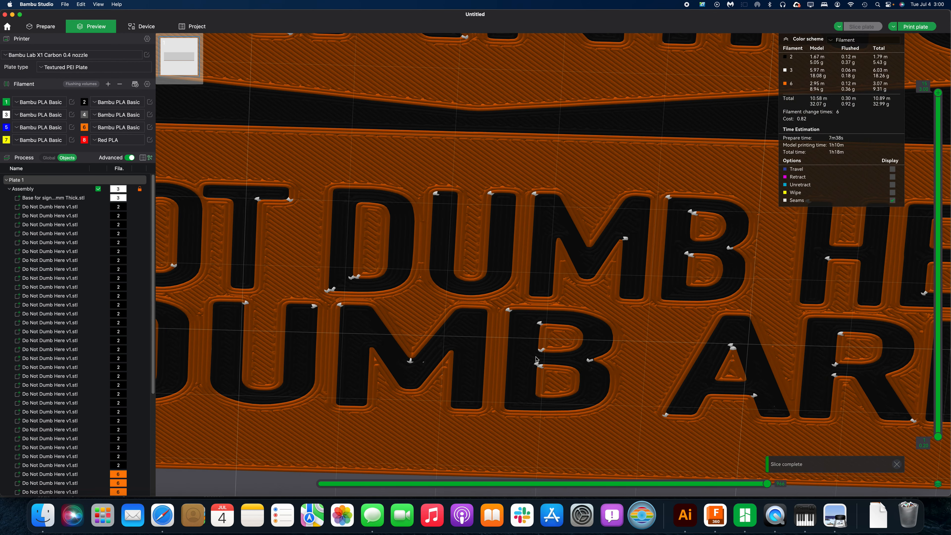
pyautogui.scroll(-5, 567, 343)
pyautogui.scroll(8, 544, 243)
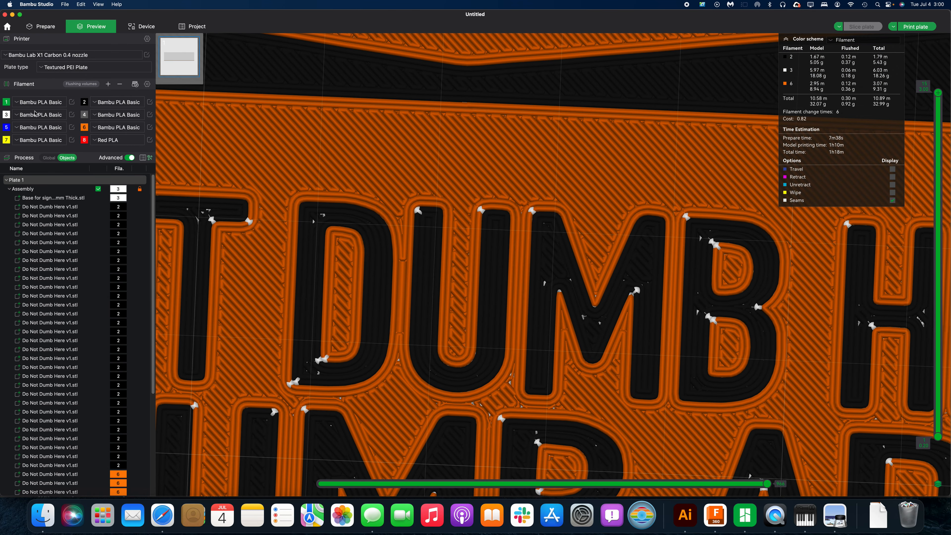
pyautogui.scroll(-8, 418, 218)
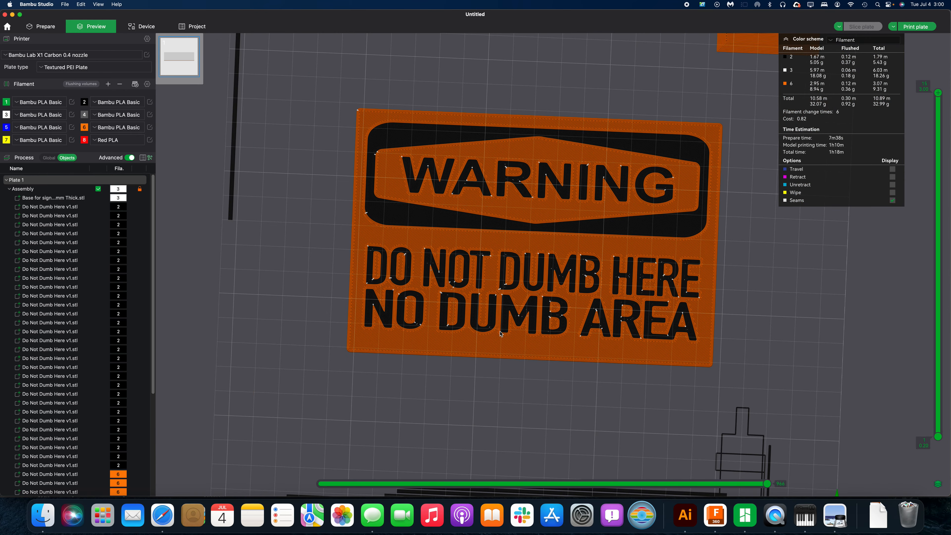
pyautogui.scroll(5, 500, 333)
pyautogui.scroll(-3, 525, 369)
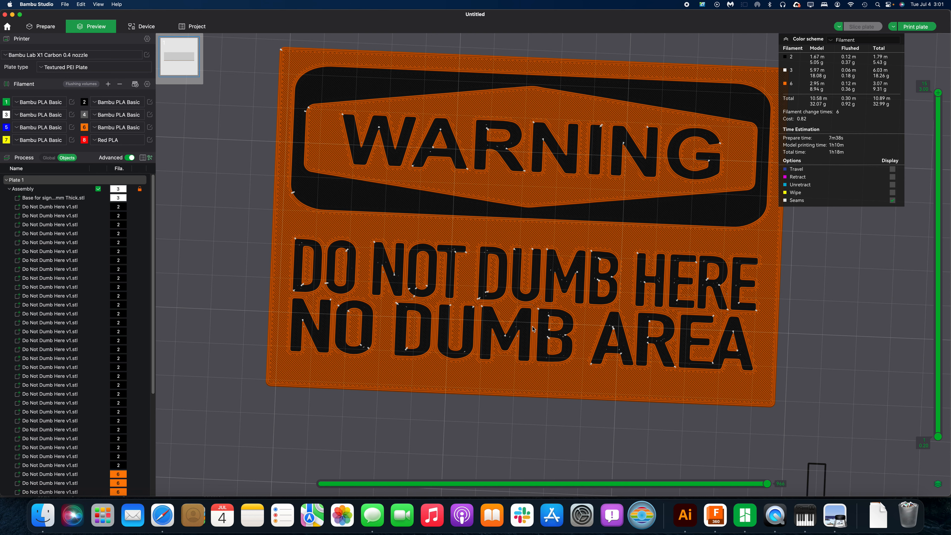
pyautogui.scroll(-2, 534, 281)
pyautogui.scroll(10, 539, 284)
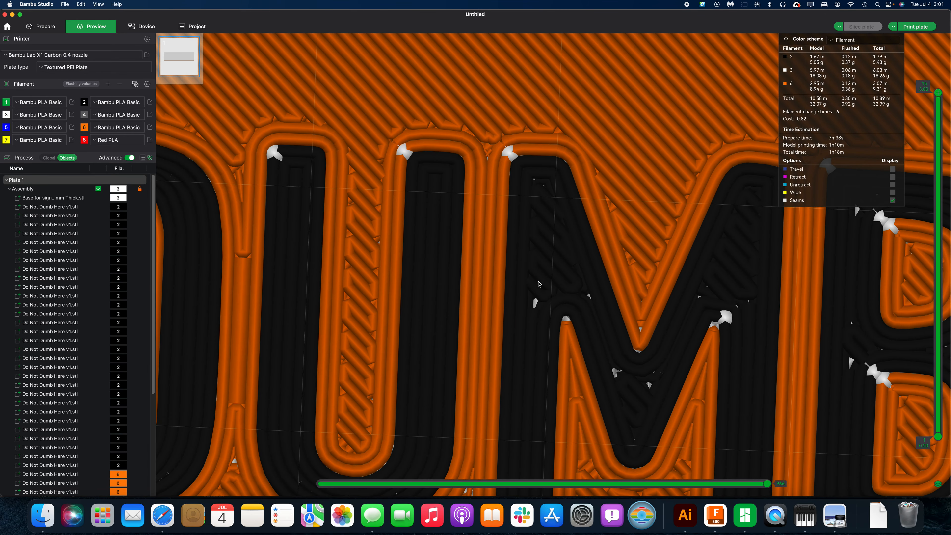
pyautogui.scroll(-8, 620, 362)
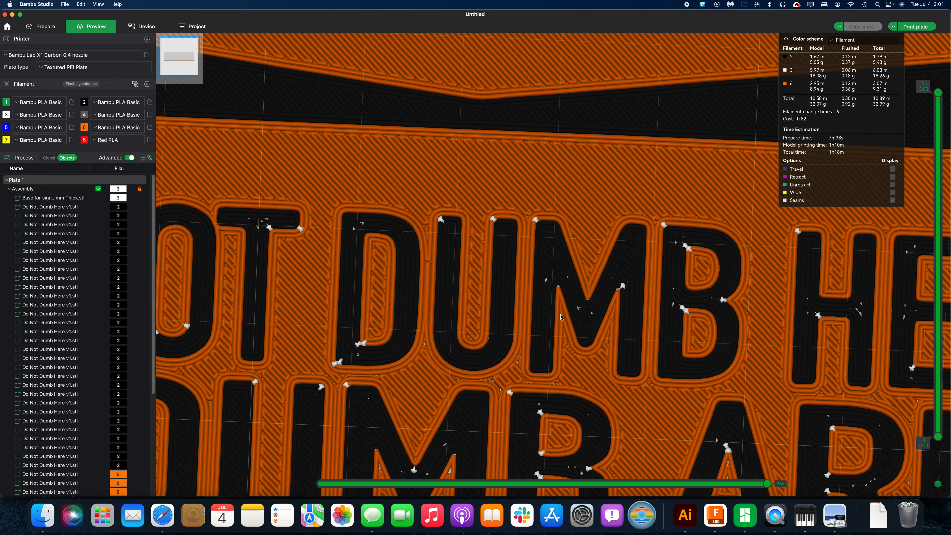
pyautogui.moveTo(482, 447); pyautogui.dragTo(481, 442)
pyautogui.moveTo(488, 315); pyautogui.dragTo(488, 324)
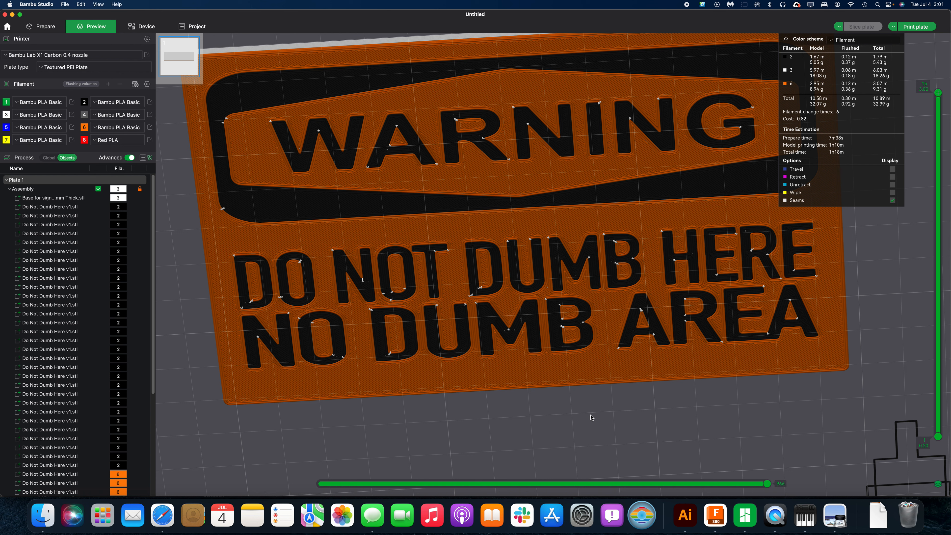
pyautogui.moveTo(590, 417); pyautogui.dragTo(593, 413)
pyautogui.scroll(-8, 593, 412)
pyautogui.scroll(6, 594, 413)
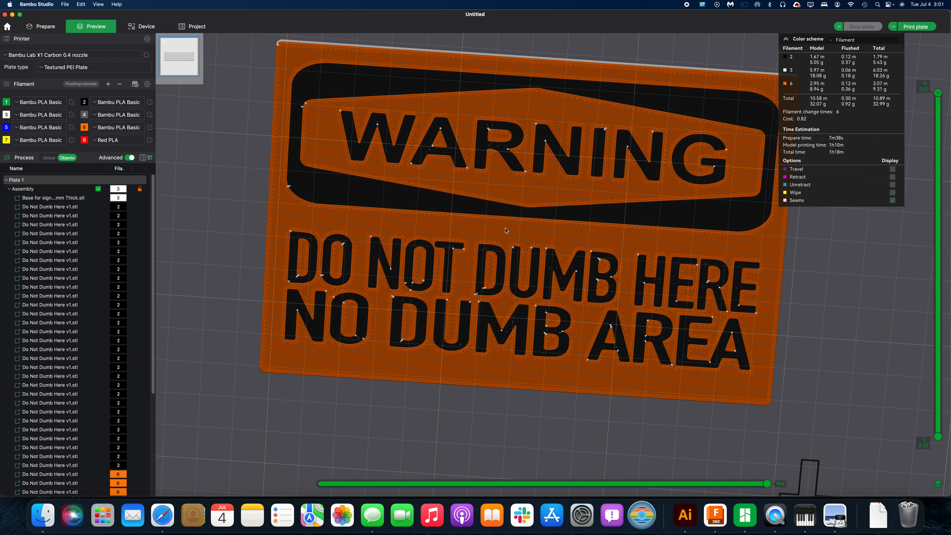
pyautogui.moveTo(820, 314); pyautogui.dragTo(810, 317)
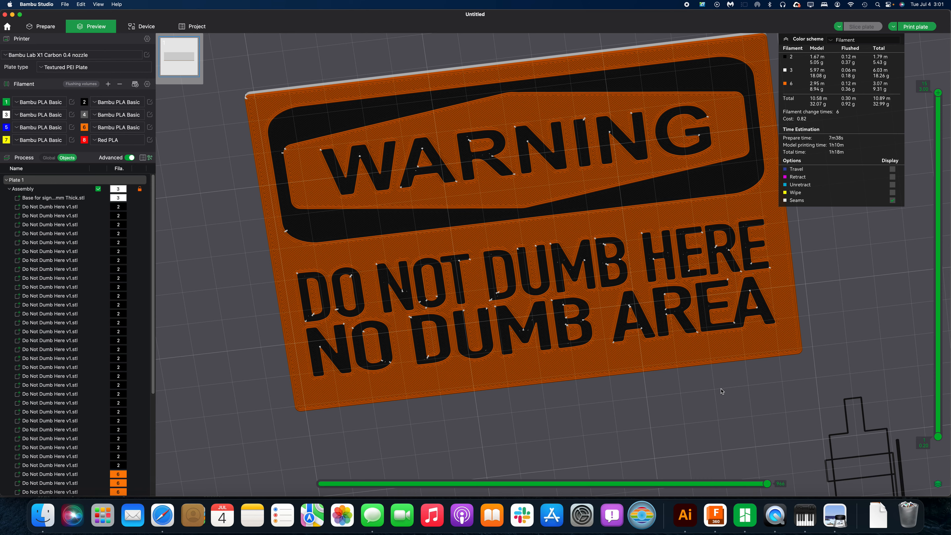
# Examine the sliced sign's white back and the orange and white layers along its side edge.
pyautogui.moveTo(658, 387); pyautogui.dragTo(688, 414)
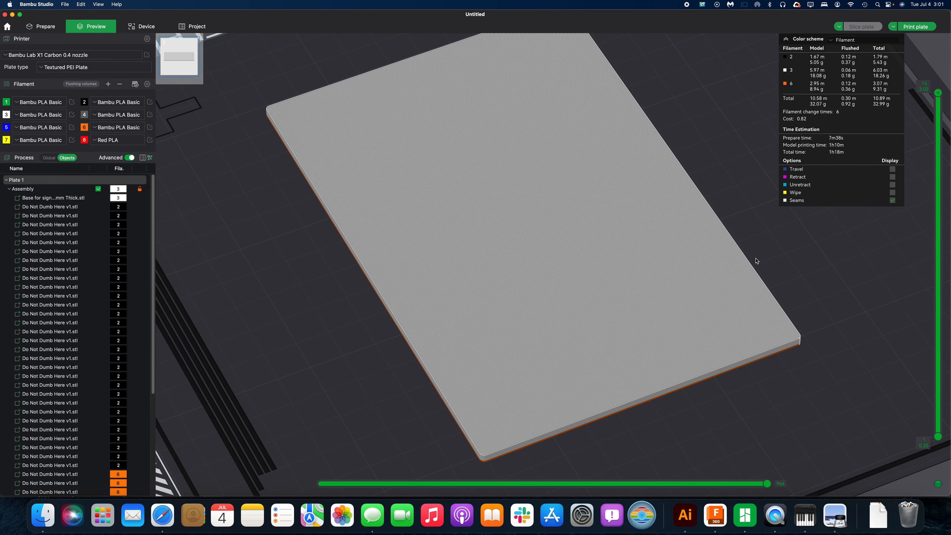
pyautogui.moveTo(832, 257); pyautogui.dragTo(847, 261)
pyautogui.scroll(-3, 846, 262)
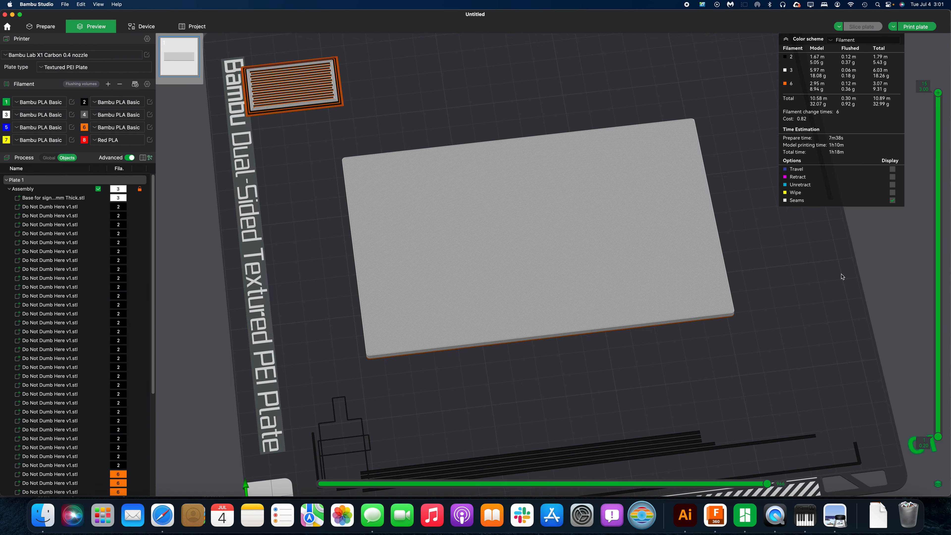
pyautogui.moveTo(796, 292); pyautogui.dragTo(795, 288)
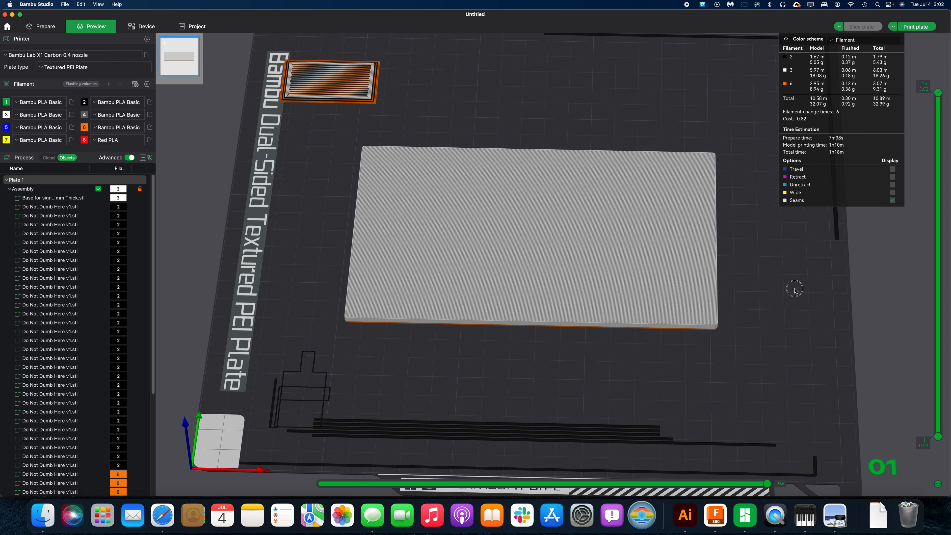
pyautogui.scroll(-3, 572, 350)
pyautogui.scroll(5, 572, 352)
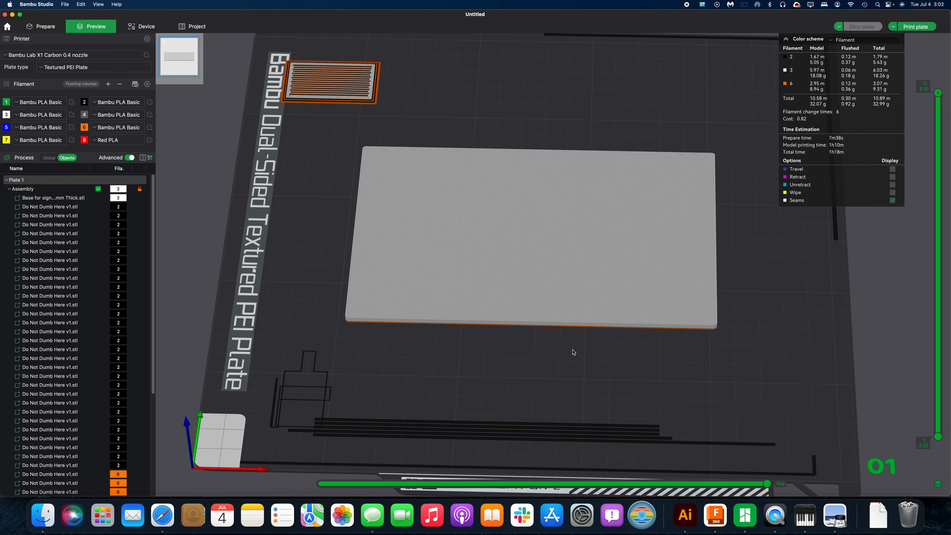
pyautogui.moveTo(565, 359); pyautogui.dragTo(614, 313)
pyautogui.scroll(10, 613, 277)
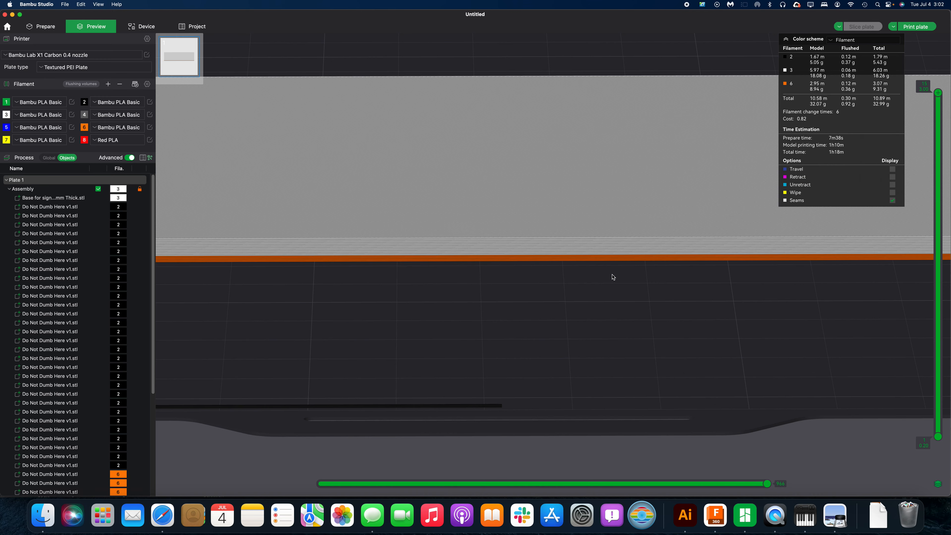
pyautogui.scroll(-10, 621, 313)
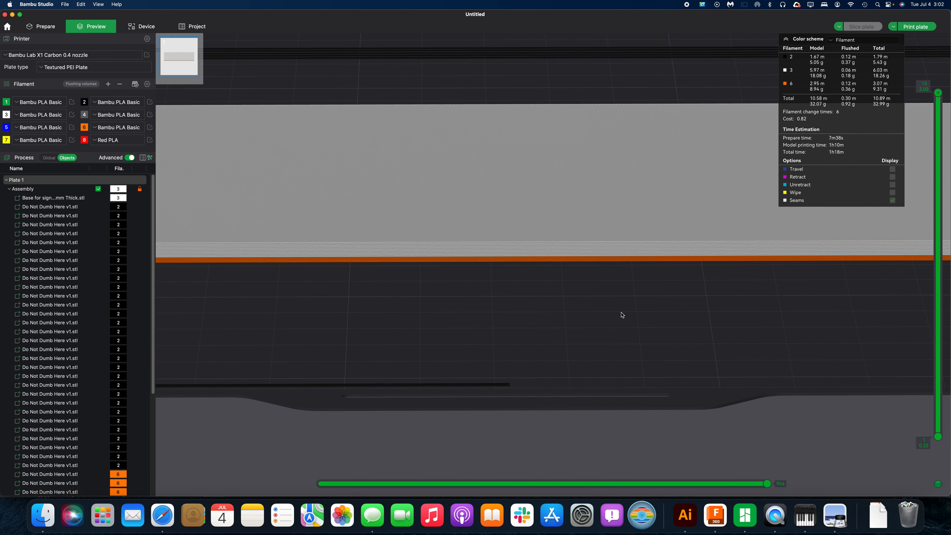
pyautogui.moveTo(618, 307); pyautogui.dragTo(617, 313)
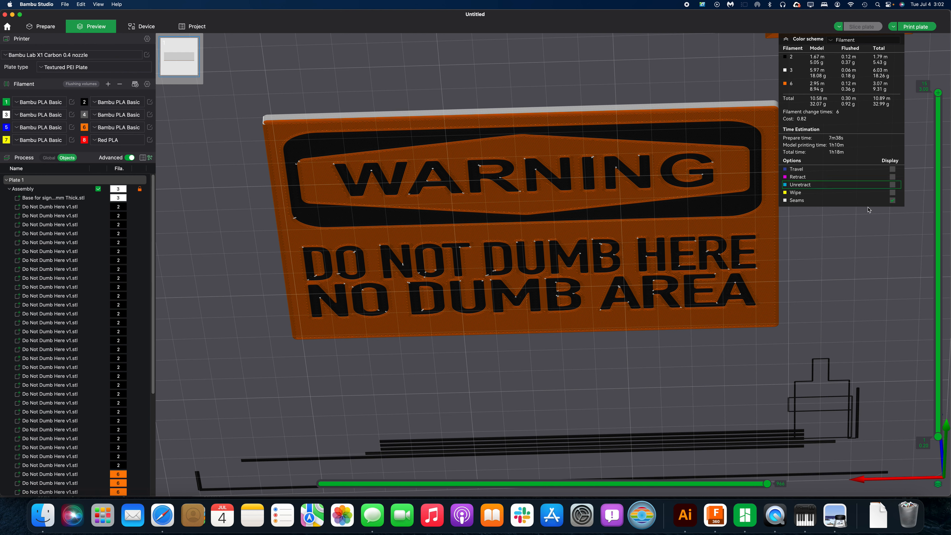
# Look over the whole sliced plate with the sign and purge tower, and return to the preparation view.
pyautogui.scroll(-2, 822, 262)
pyautogui.moveTo(834, 259); pyautogui.dragTo(794, 295)
pyautogui.scroll(-5, 795, 293)
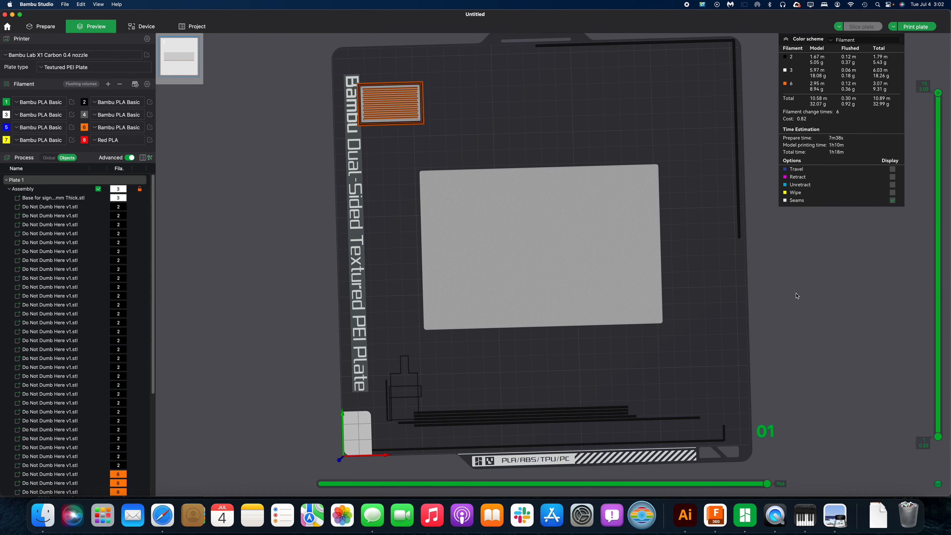
pyautogui.scroll(-2, 797, 295)
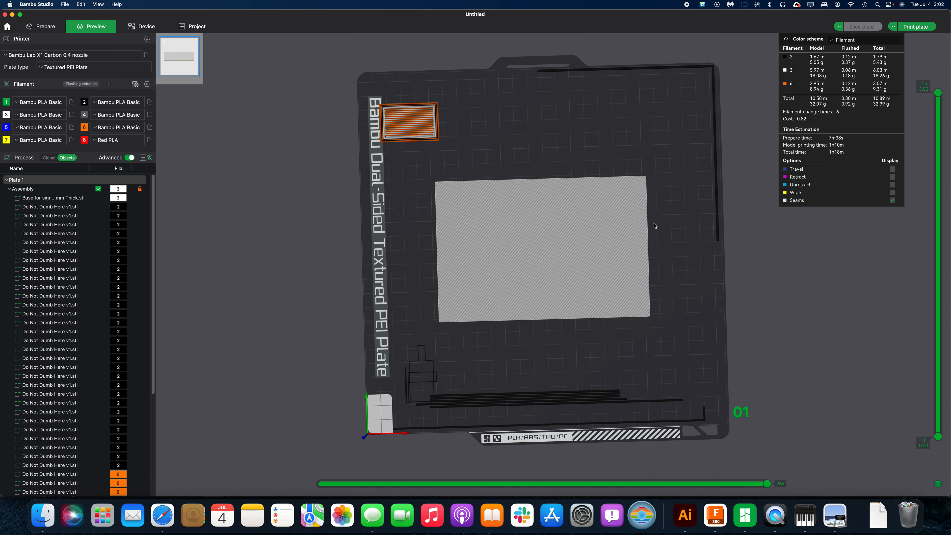
pyautogui.scroll(4, 668, 241)
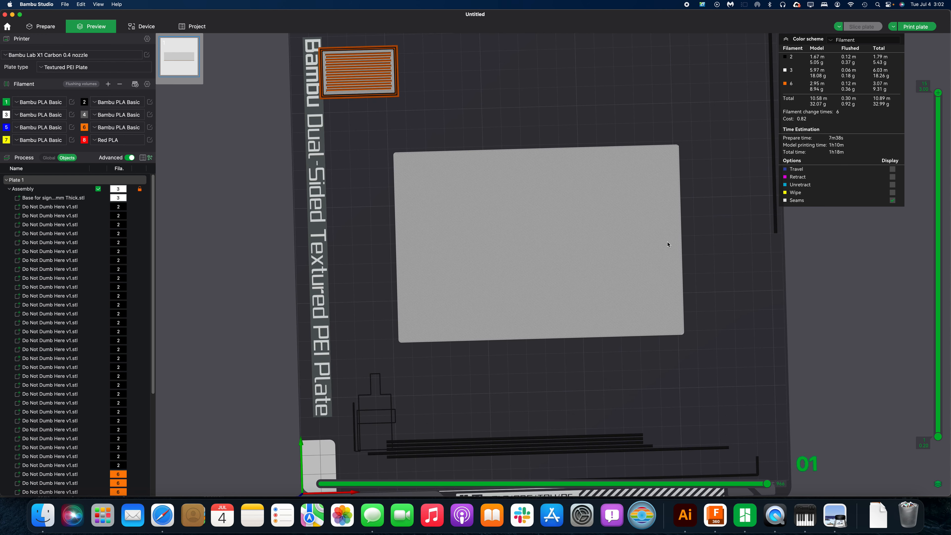
pyautogui.moveTo(601, 276)
pyautogui.mouseDown()
pyautogui.moveTo(626, 233)
pyautogui.moveTo(603, 262)
pyautogui.mouseUp()
pyautogui.click(42, 27)
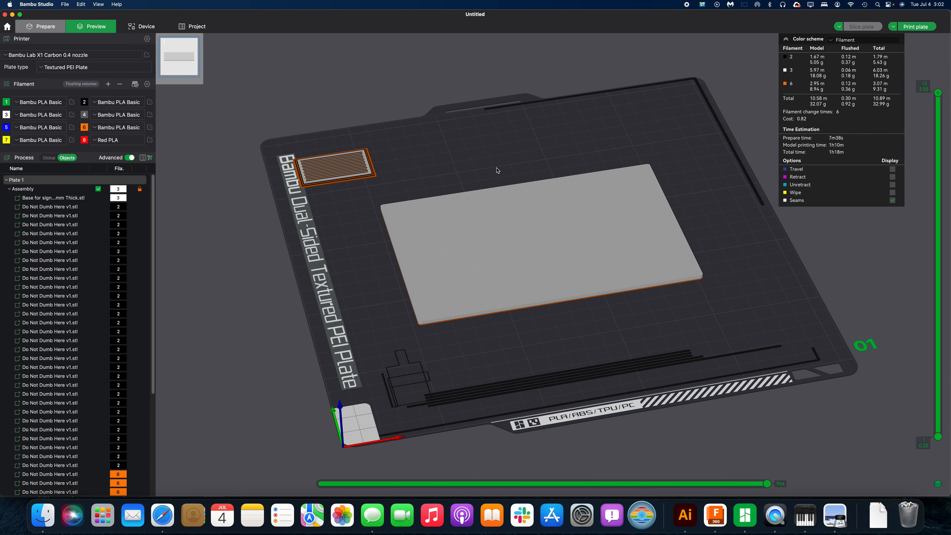
# Move the sign assembly toward the back of the build plate and place one clone of it in front.
pyautogui.click(553, 245)
pyautogui.moveTo(554, 245); pyautogui.dragTo(559, 203)
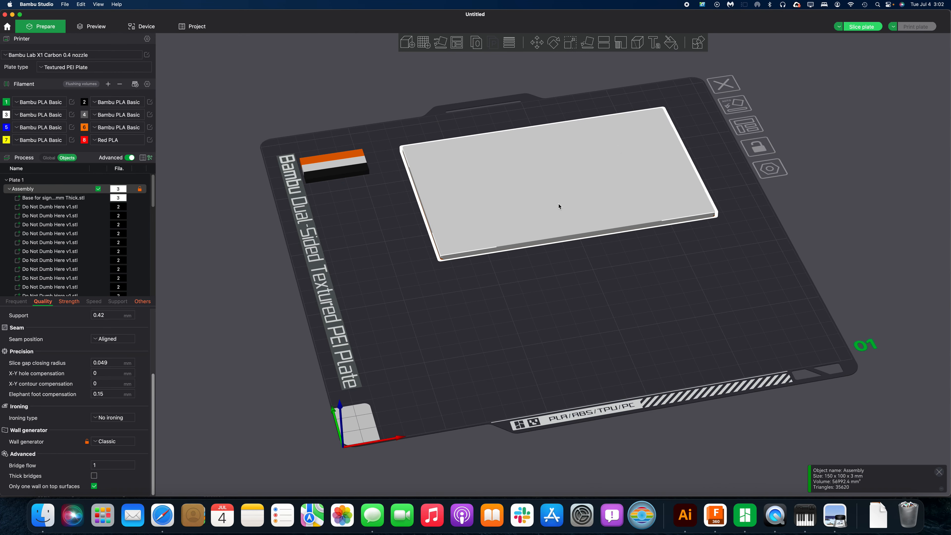
pyautogui.rightClick(560, 203)
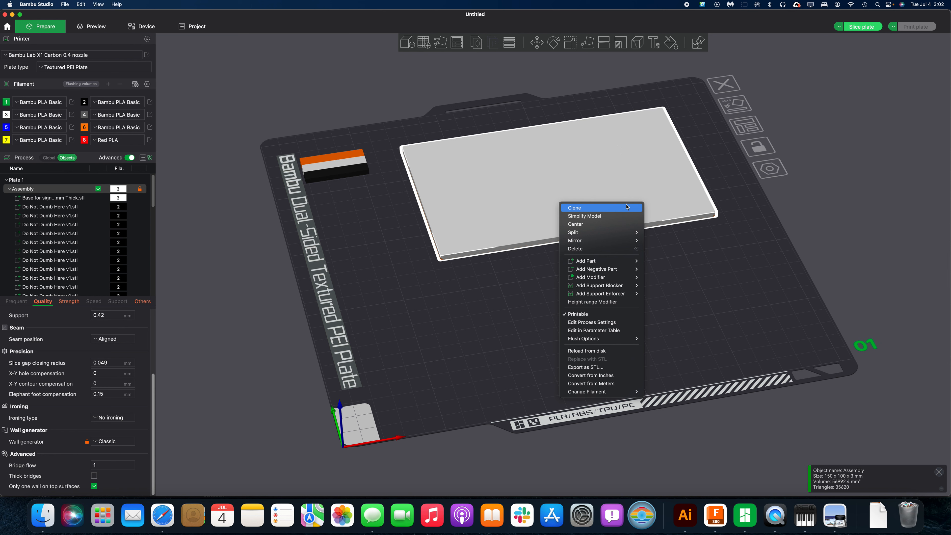
pyautogui.click(667, 214)
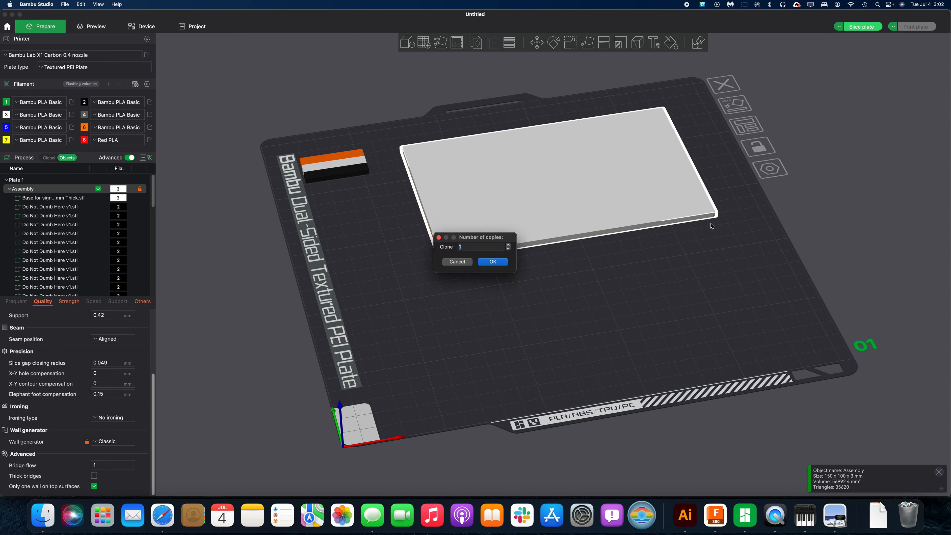
pyautogui.click(497, 264)
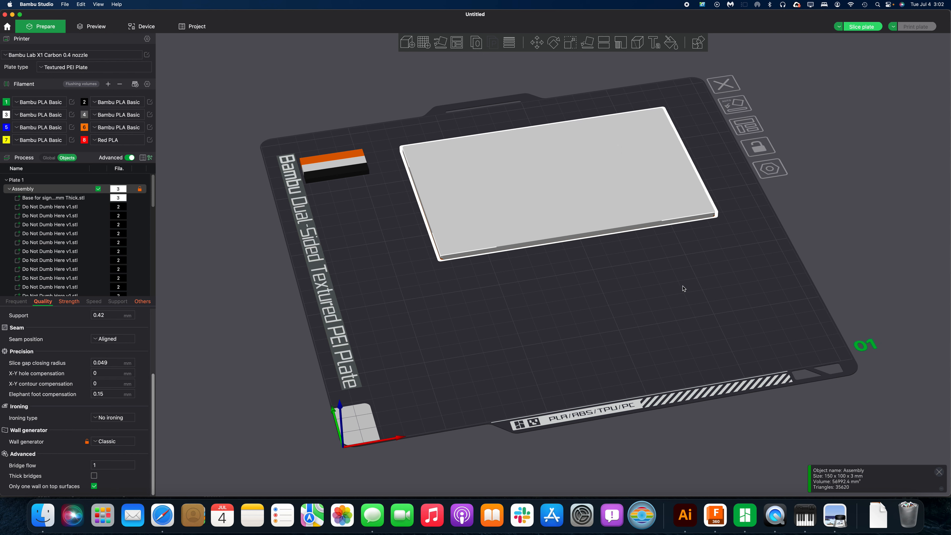
pyautogui.moveTo(670, 306); pyautogui.dragTo(670, 333)
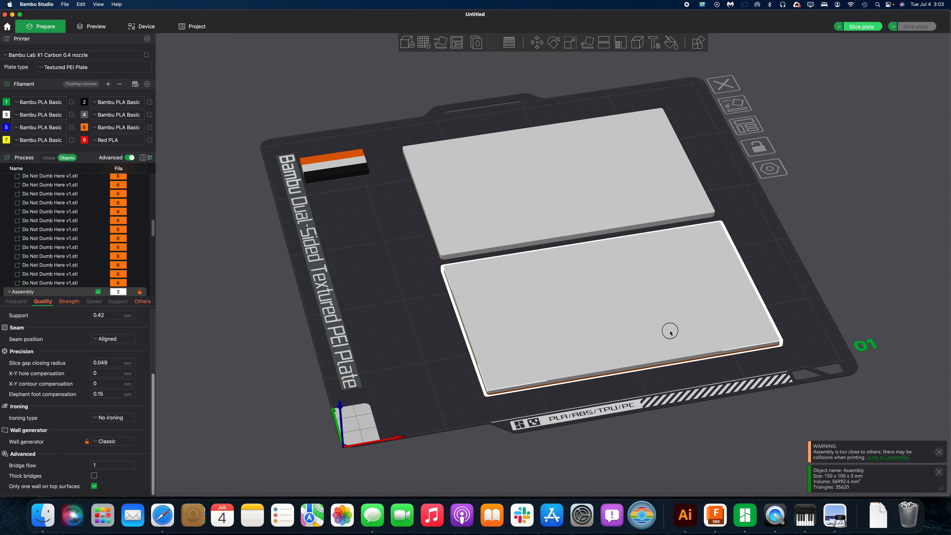
# Slice the plate with the two signs and view the black lettering on their orange undersides.
pyautogui.click(715, 164)
pyautogui.click(861, 26)
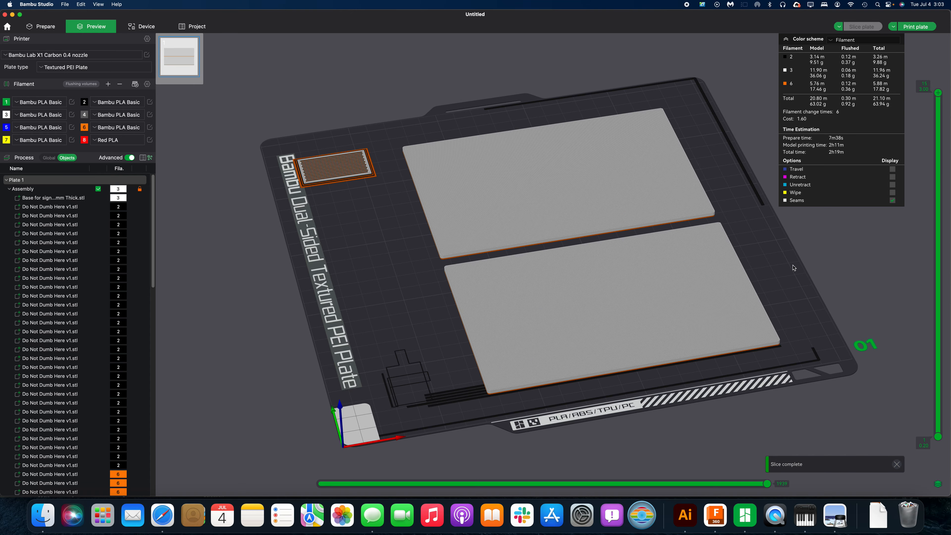
pyautogui.moveTo(453, 374); pyautogui.dragTo(493, 343)
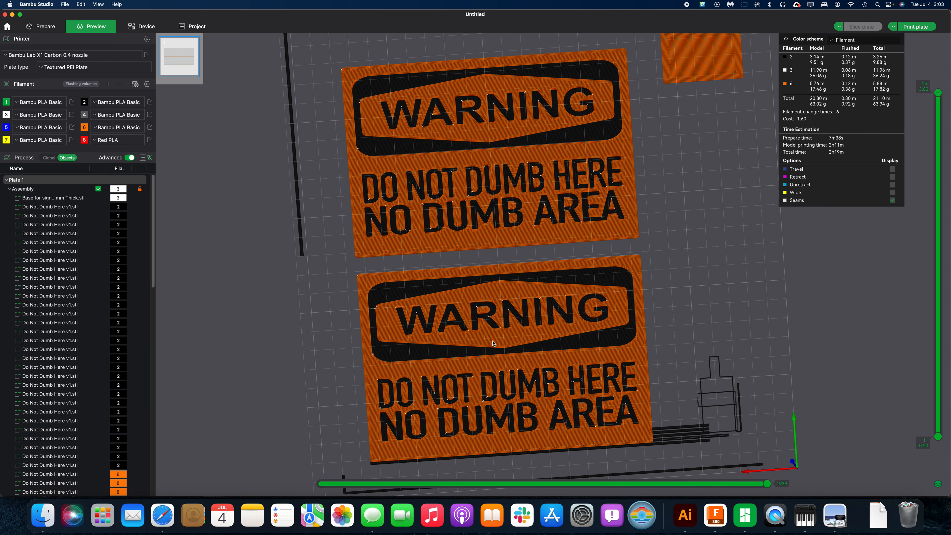
pyautogui.scroll(-3, 626, 438)
pyautogui.scroll(11, 626, 437)
pyautogui.scroll(-8, 714, 433)
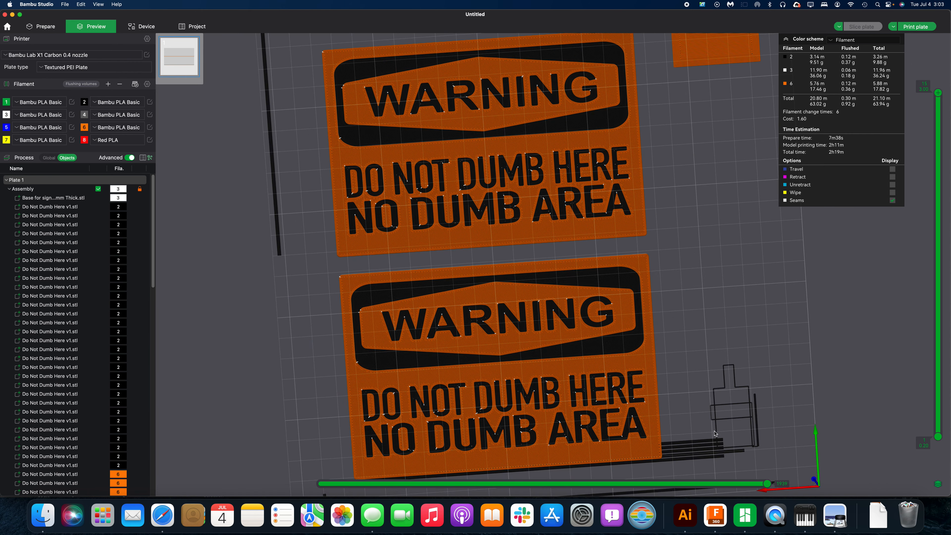
# Examine both sliced signs from below along with the purge lines, and view the whole plate from above.
pyautogui.moveTo(735, 397); pyautogui.dragTo(692, 164, button='right')
pyautogui.scroll(-2, 663, 243)
pyautogui.scroll(2, 664, 242)
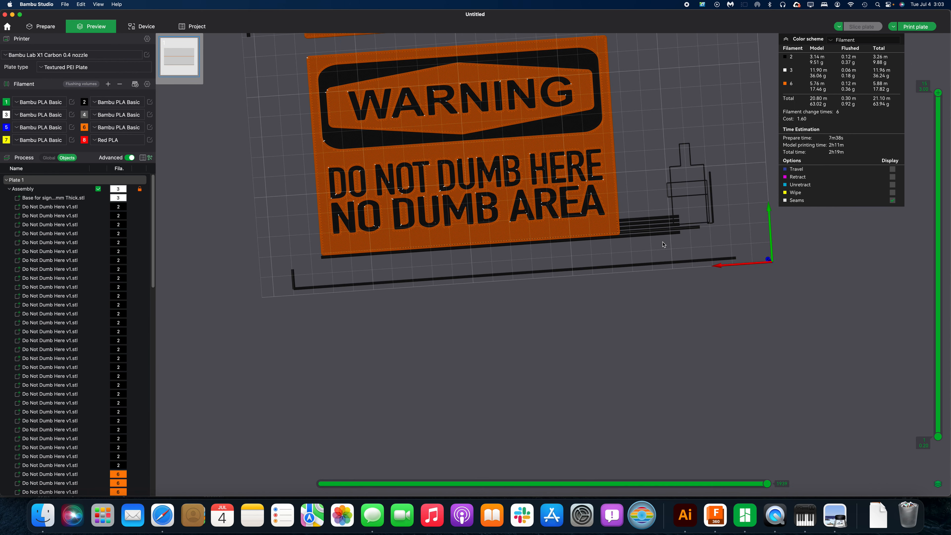
pyautogui.scroll(-3, 595, 273)
pyautogui.moveTo(603, 271); pyautogui.dragTo(589, 396, button='right')
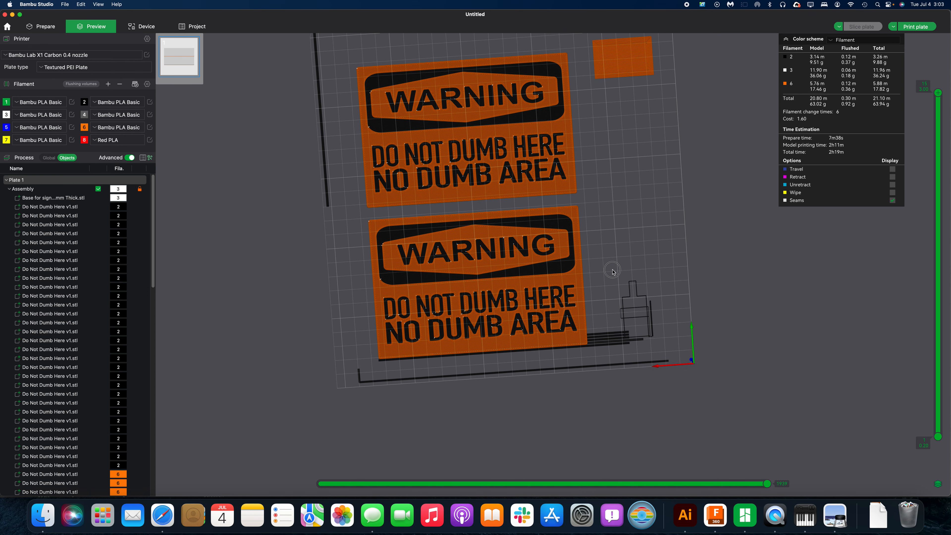
pyautogui.moveTo(612, 269); pyautogui.dragTo(612, 273)
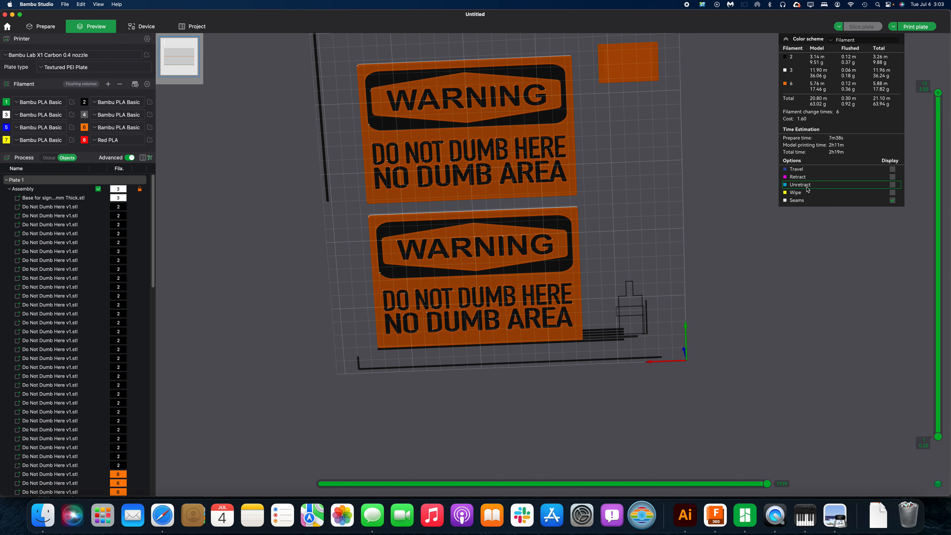
pyautogui.moveTo(770, 283); pyautogui.dragTo(735, 306)
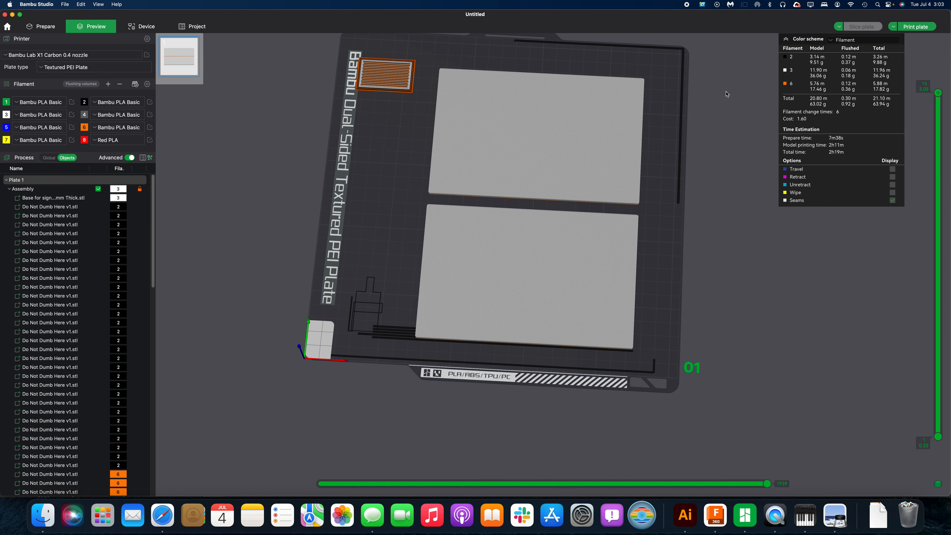
# Open the project Bills Coasters.3mf from 3D Printing Files > Bambu Lab Projects > Coasters without saving the current sign project.
pyautogui.click(59, 7)
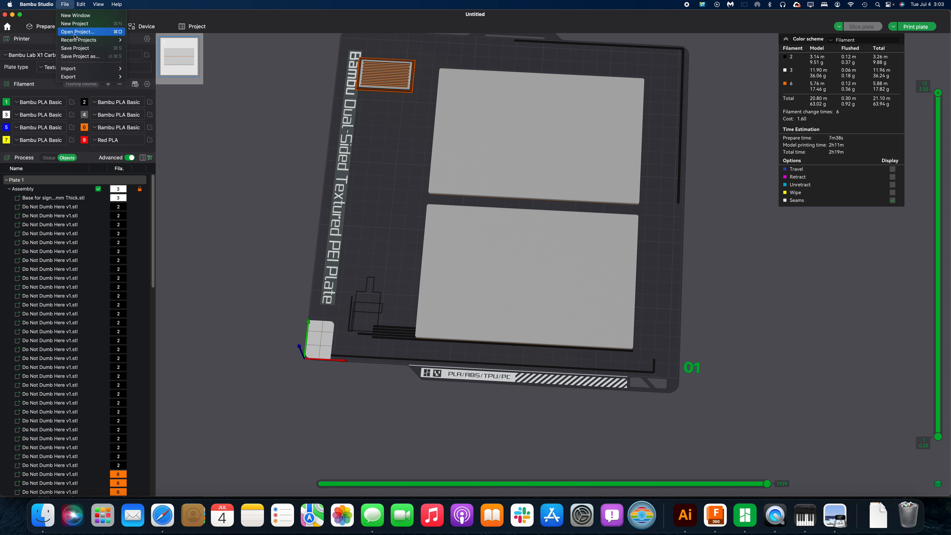
pyautogui.click(80, 23)
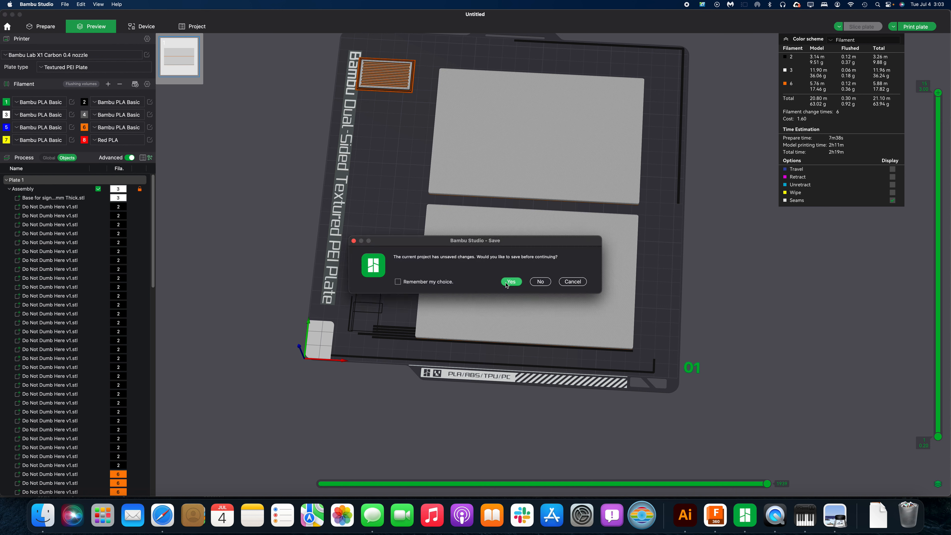
pyautogui.click(541, 282)
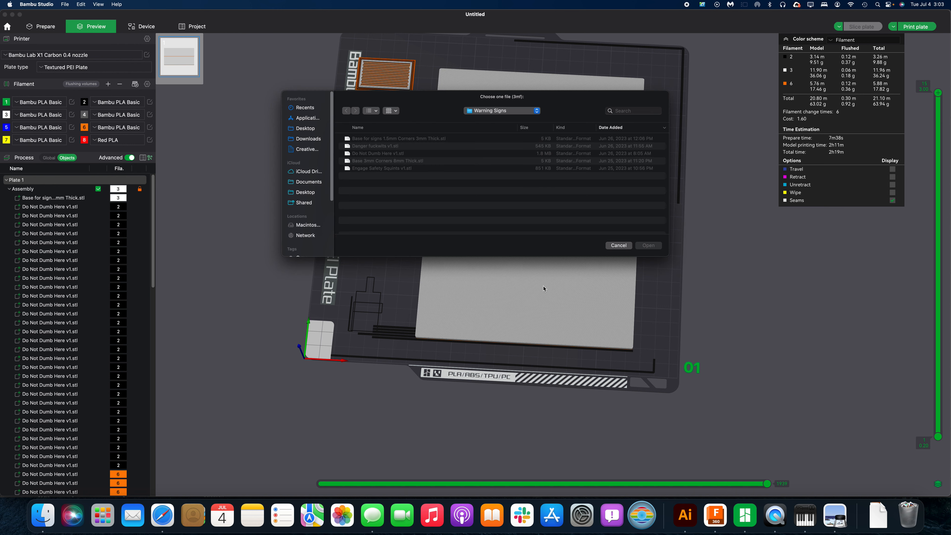
pyautogui.click(306, 130)
pyautogui.doubleClick(434, 139)
pyautogui.scroll(-10, 454, 207)
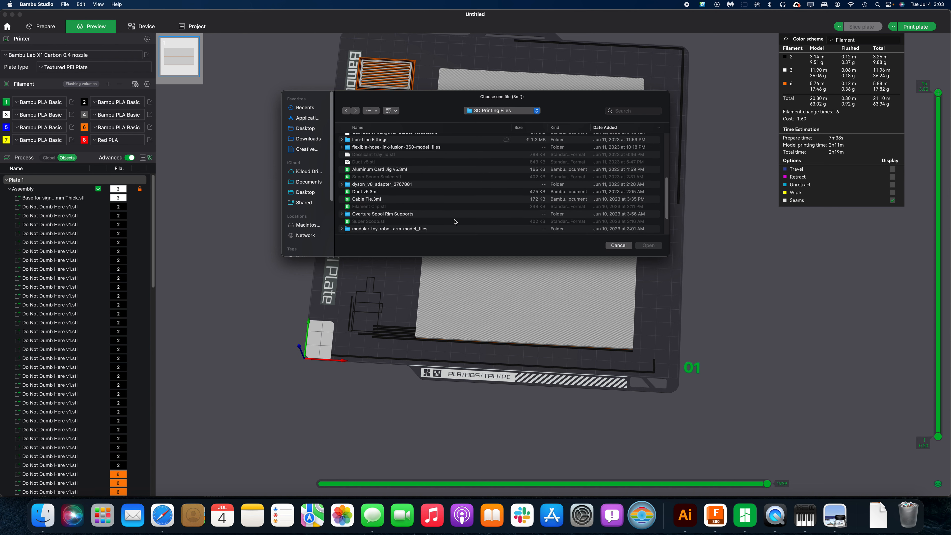
pyautogui.scroll(8, 448, 155)
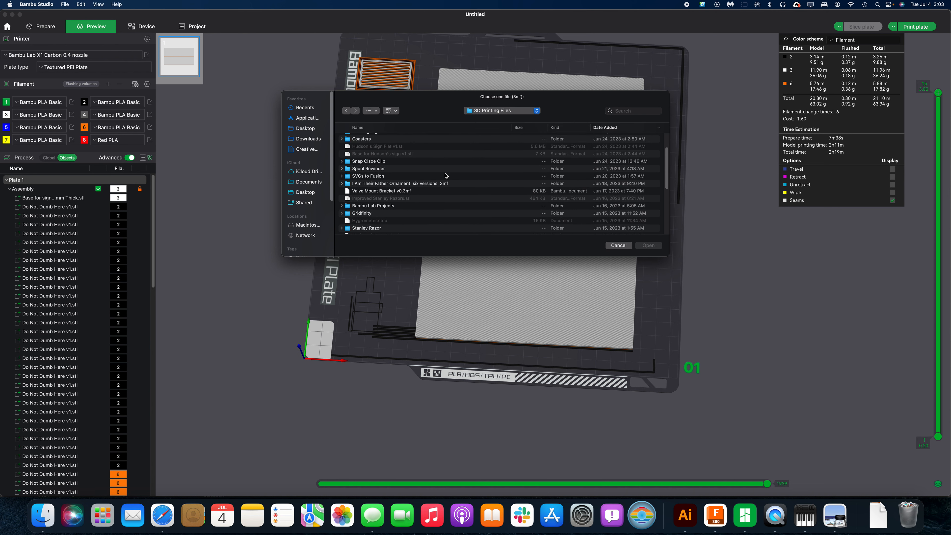
pyautogui.doubleClick(444, 207)
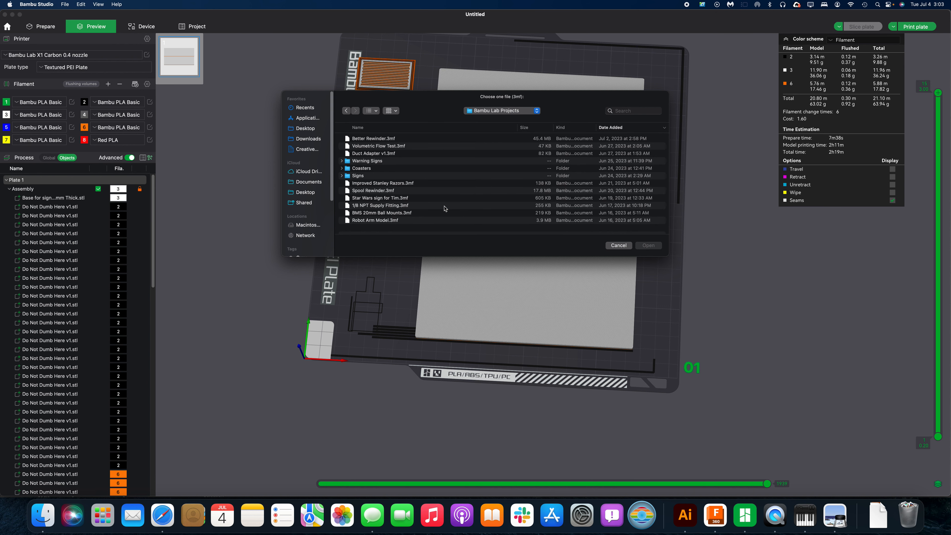
pyautogui.doubleClick(445, 168)
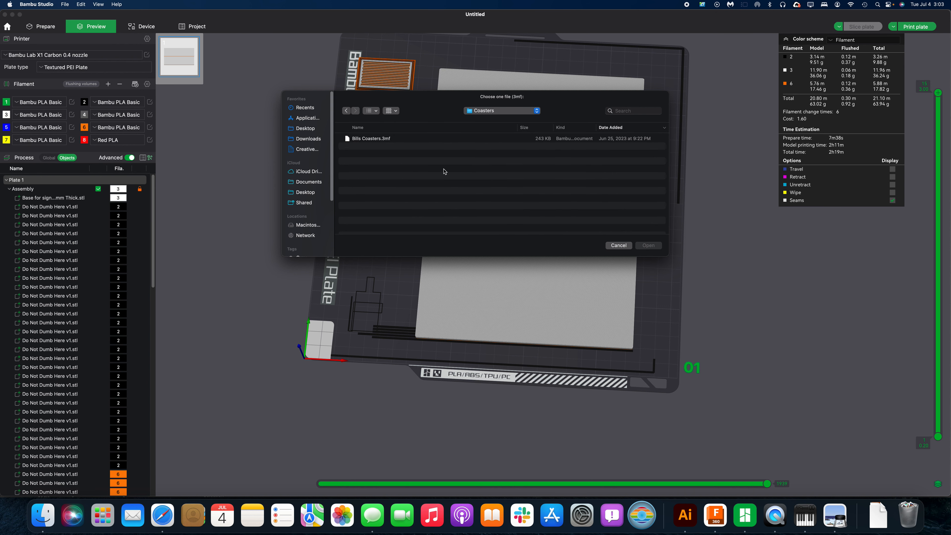
pyautogui.doubleClick(441, 138)
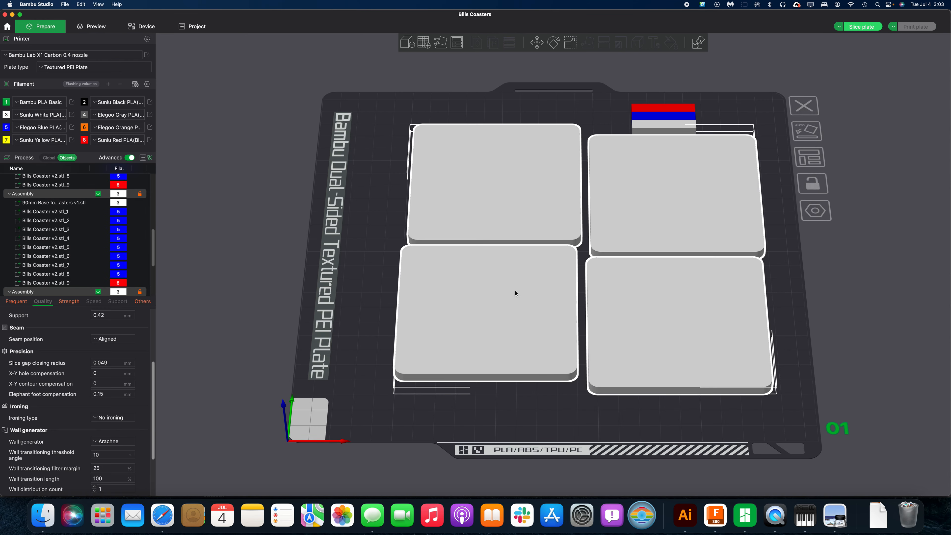
# Inspect the blue and red Bills artwork on the undersides of the four coasters.
pyautogui.moveTo(353, 329); pyautogui.dragTo(359, 294)
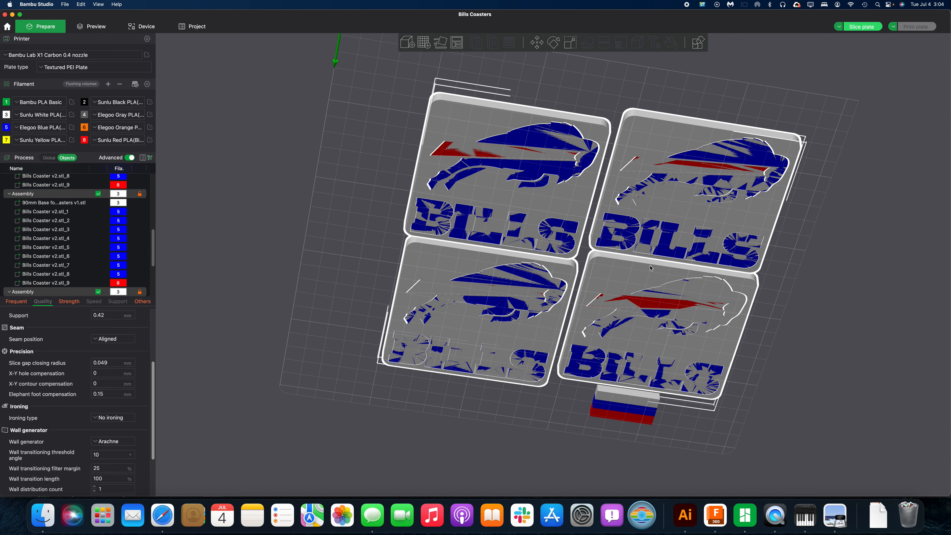
pyautogui.scroll(-3, 651, 268)
pyautogui.scroll(4, 703, 277)
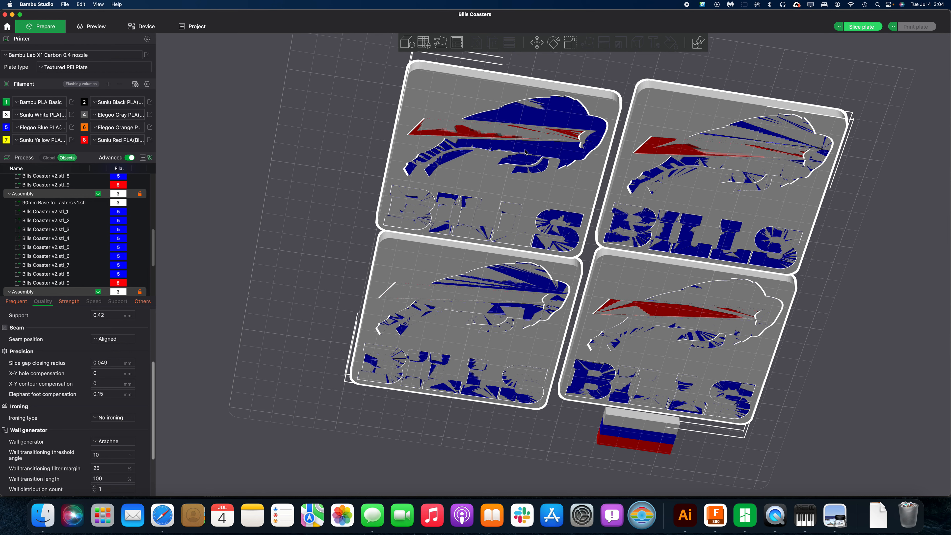
pyautogui.moveTo(840, 255); pyautogui.dragTo(861, 233)
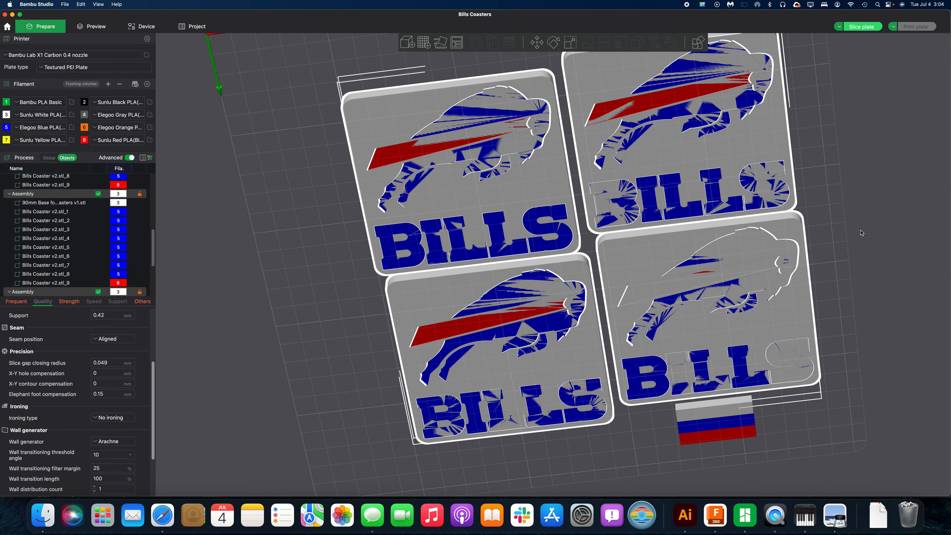
pyautogui.moveTo(430, 197); pyautogui.dragTo(310, 217)
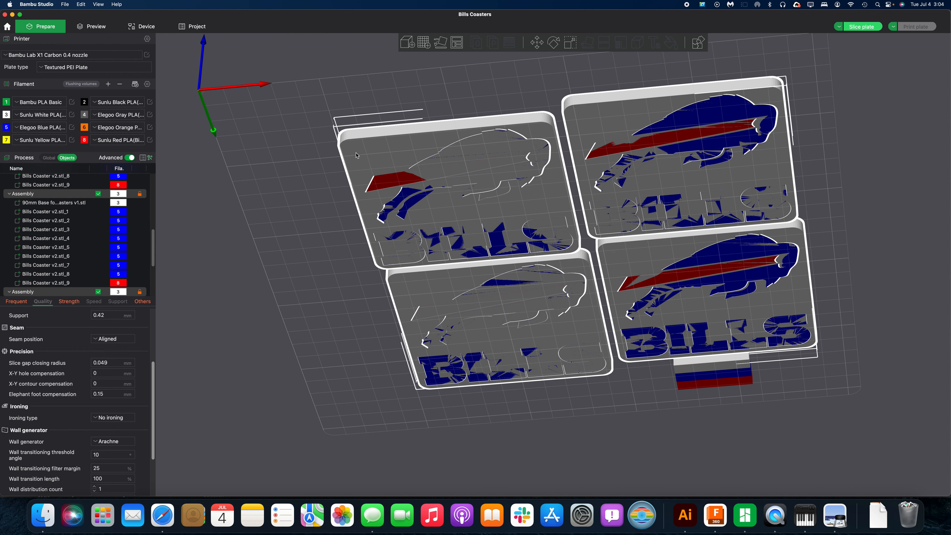
pyautogui.scroll(-3, 754, 164)
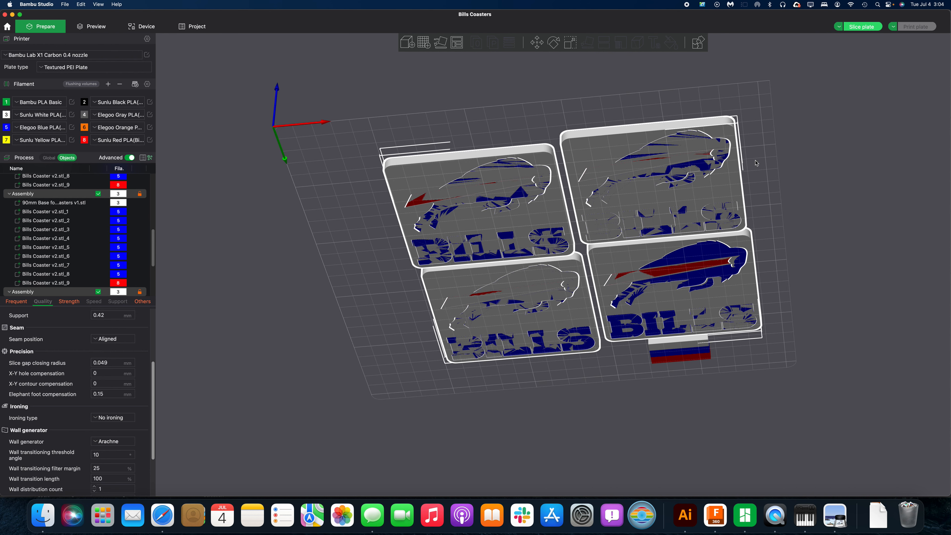
# Slice the coaster plate and view the sliced Bills logos from below.
pyautogui.scroll(3, 711, 170)
pyautogui.click(864, 26)
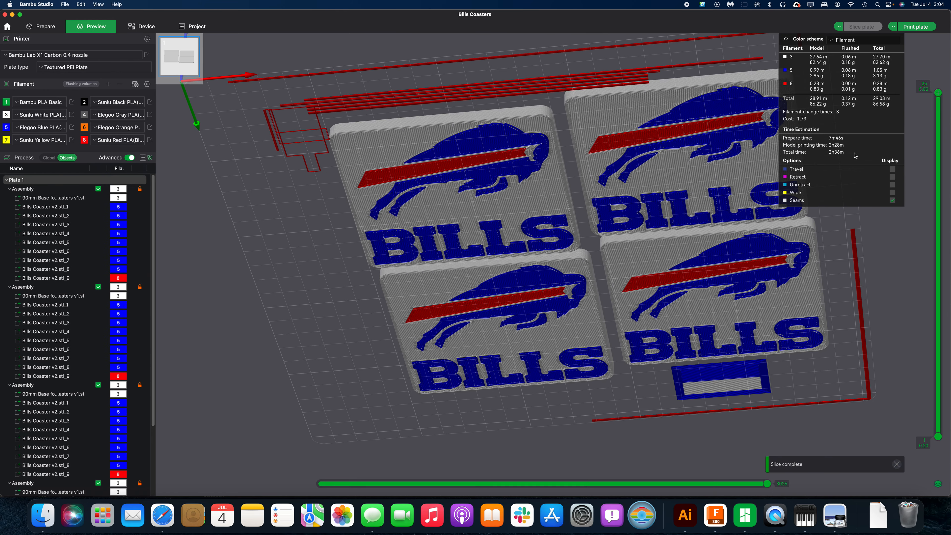
pyautogui.moveTo(886, 243); pyautogui.dragTo(886, 241)
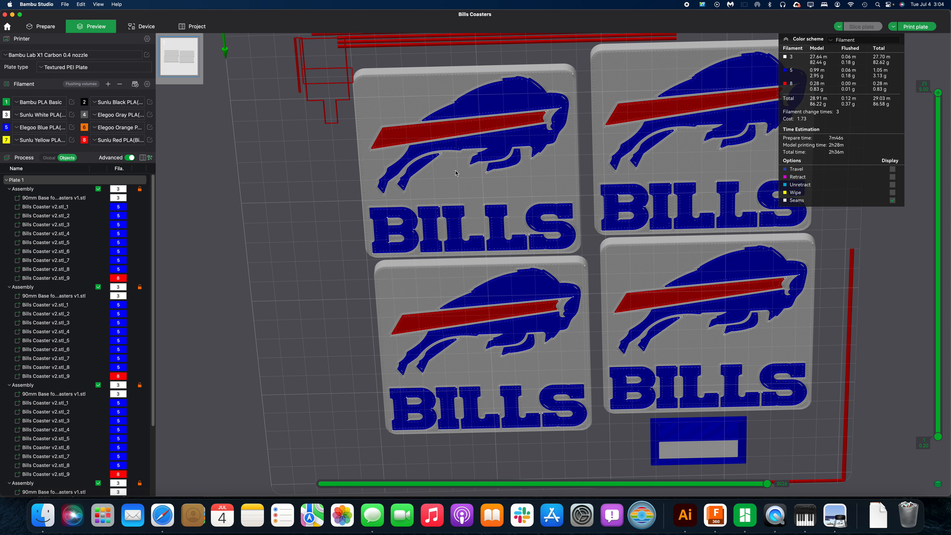
pyautogui.scroll(3, 483, 177)
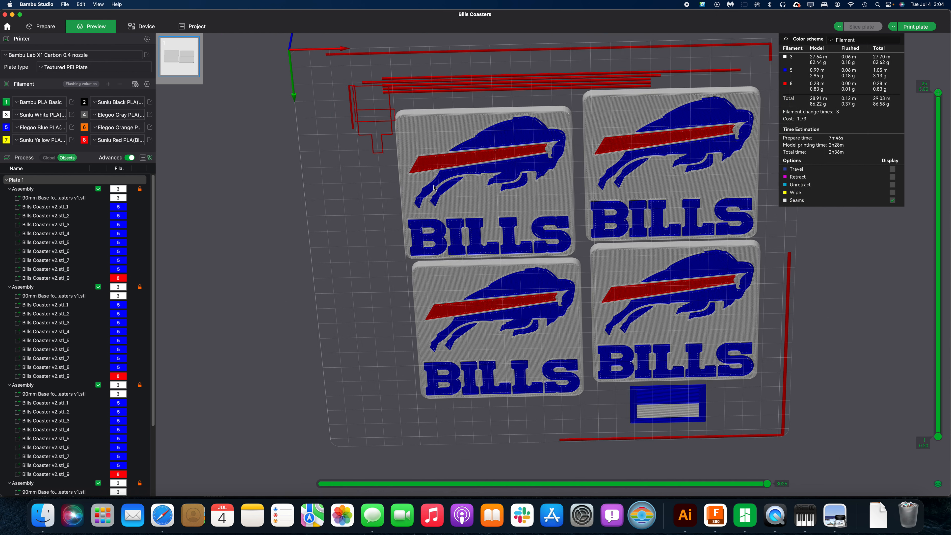
pyautogui.scroll(-3, 441, 174)
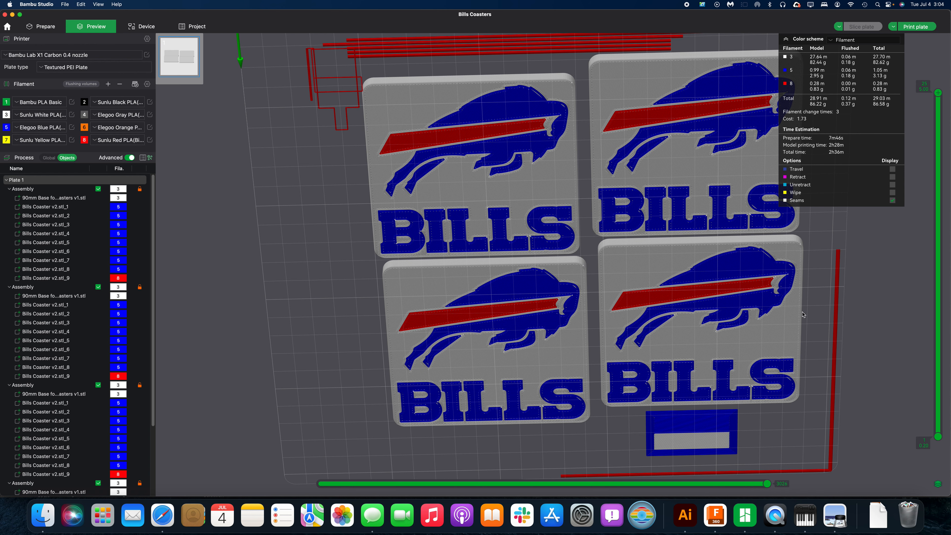
# Examine the wall lines, infill and seams around the blue letters and the buffalo logo up close.
pyautogui.scroll(10, 560, 241)
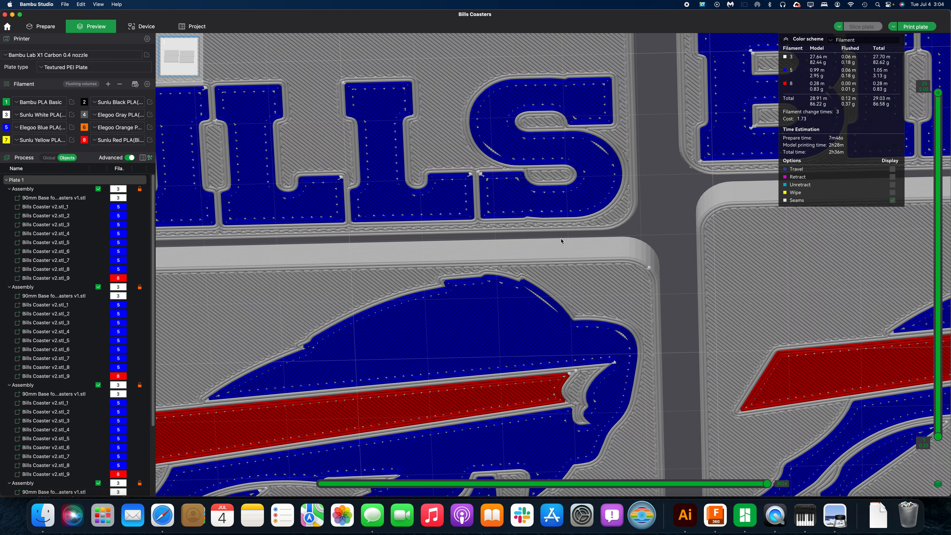
pyautogui.scroll(3, 607, 156)
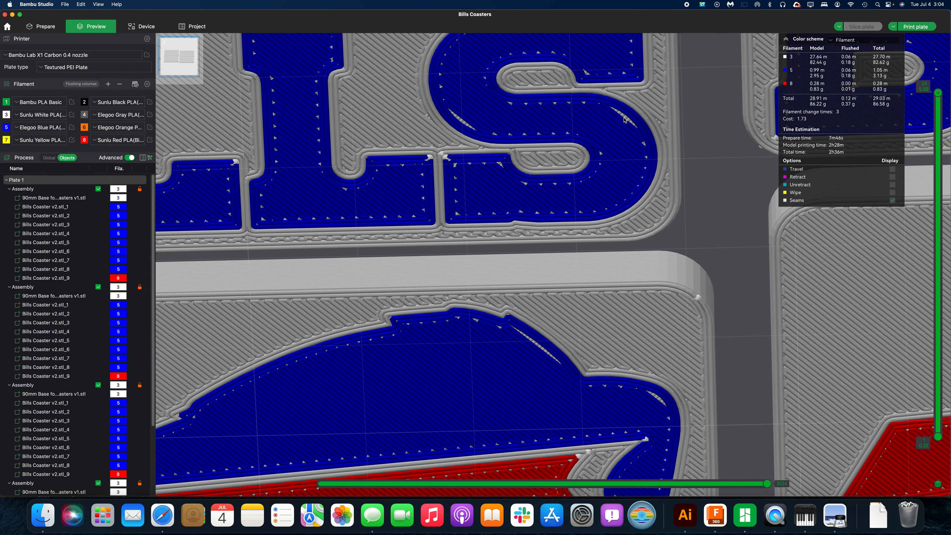
pyautogui.scroll(-3, 592, 216)
pyautogui.scroll(-2, 342, 292)
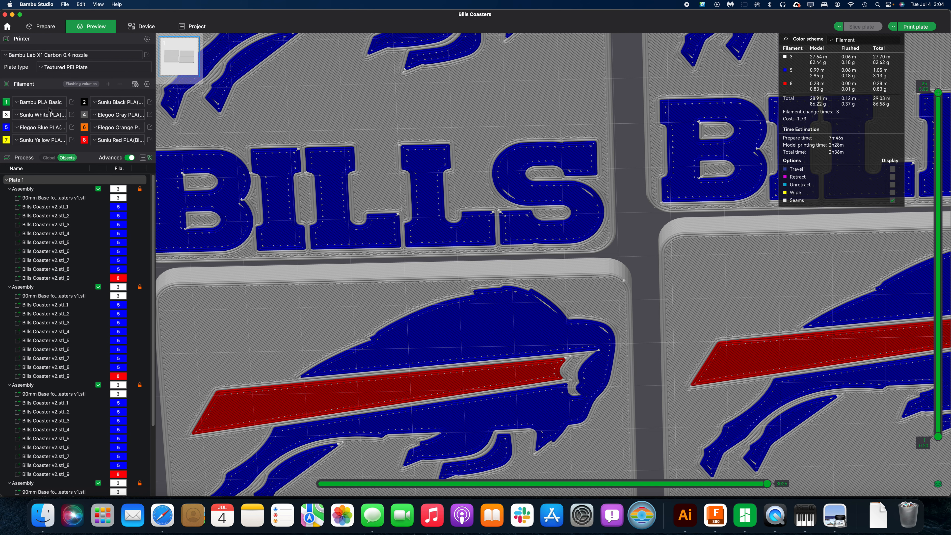
# Set the wall generator of the coaster assemblies to Classic and slice the plate again.
pyautogui.click(44, 29)
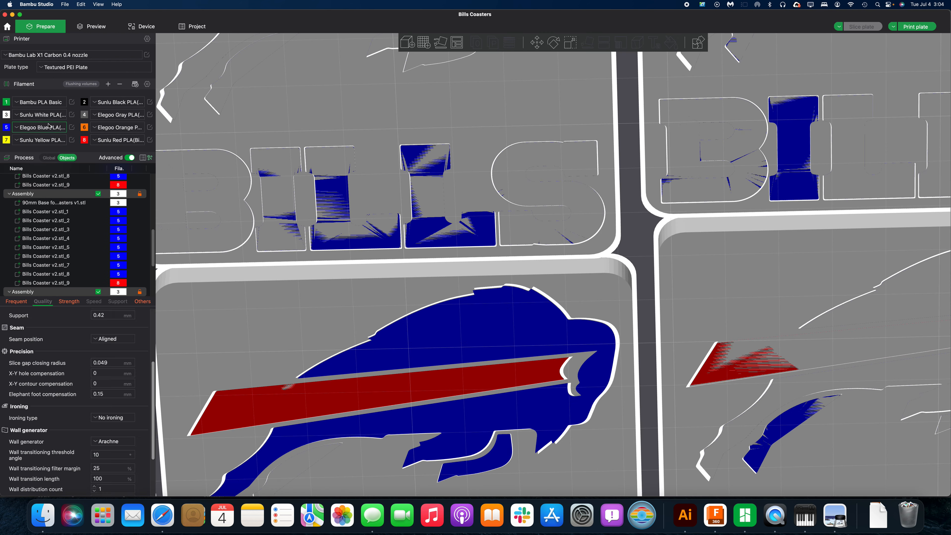
pyautogui.scroll(-3, 109, 393)
pyautogui.click(120, 376)
pyautogui.click(117, 387)
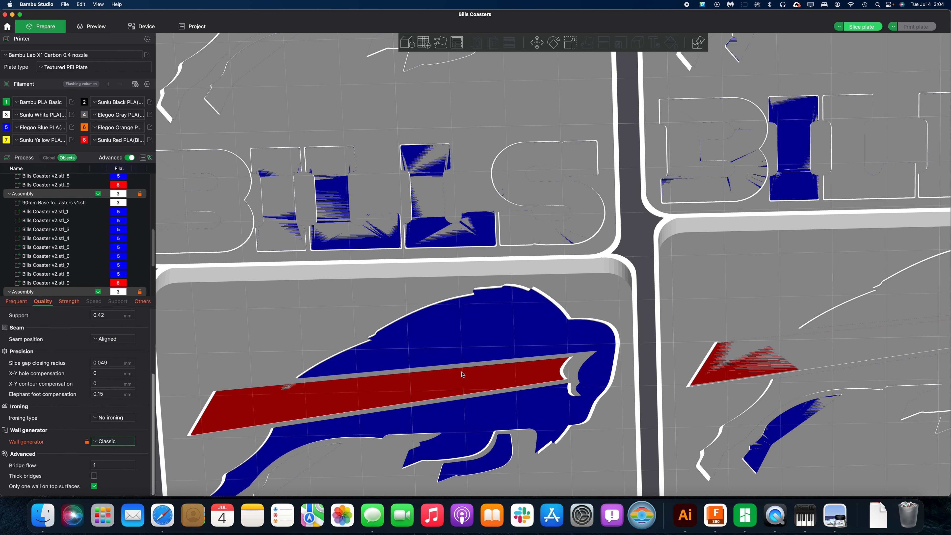
pyautogui.click(861, 26)
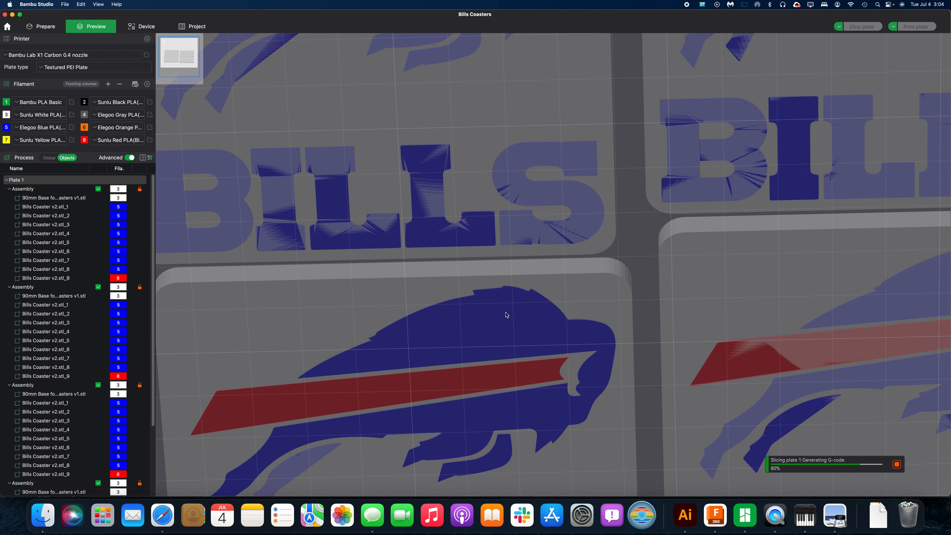
# Examine the Classic wall slicing result on the Bills letters and buffalo logos, both up close and across all four coasters.
pyautogui.scroll(-3, 557, 306)
pyautogui.scroll(5, 604, 153)
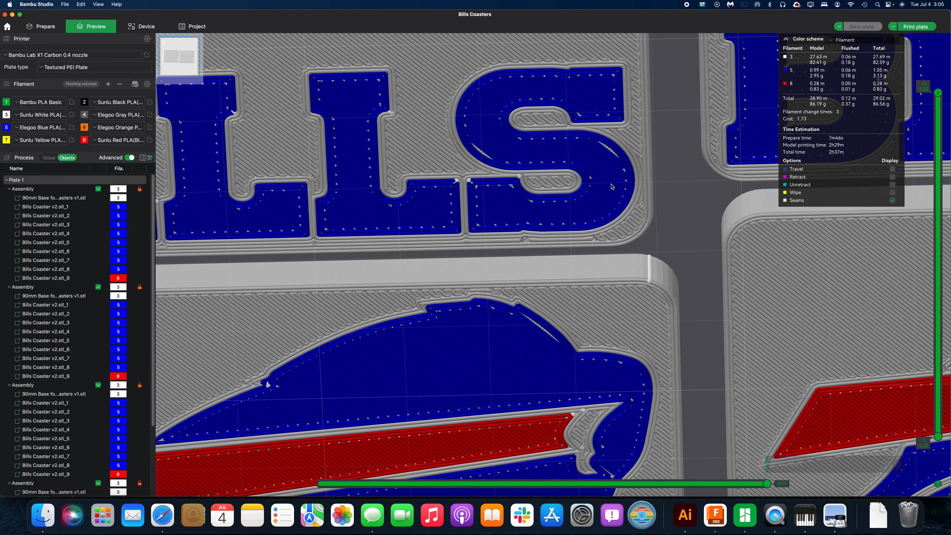
pyautogui.scroll(-3, 592, 318)
pyautogui.scroll(-3, 592, 319)
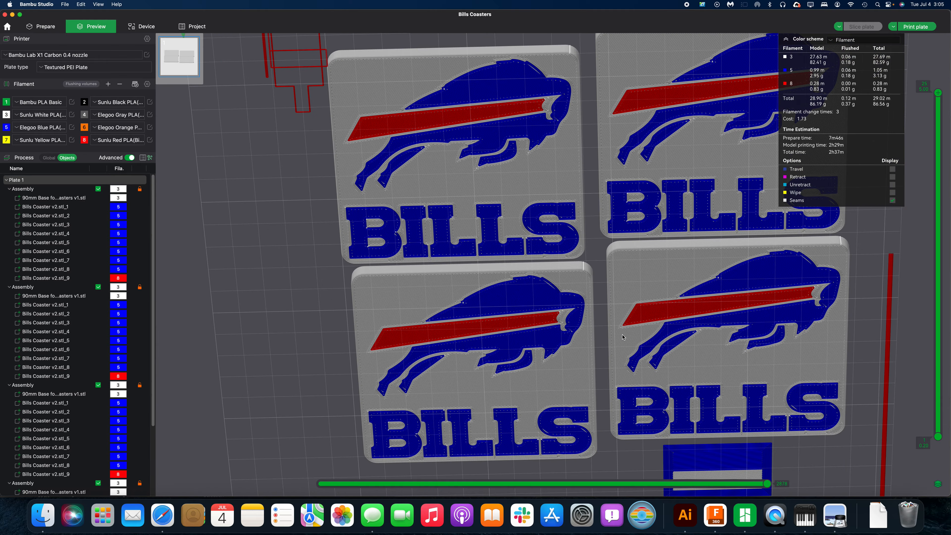
pyautogui.scroll(6, 611, 328)
pyautogui.scroll(-5, 610, 327)
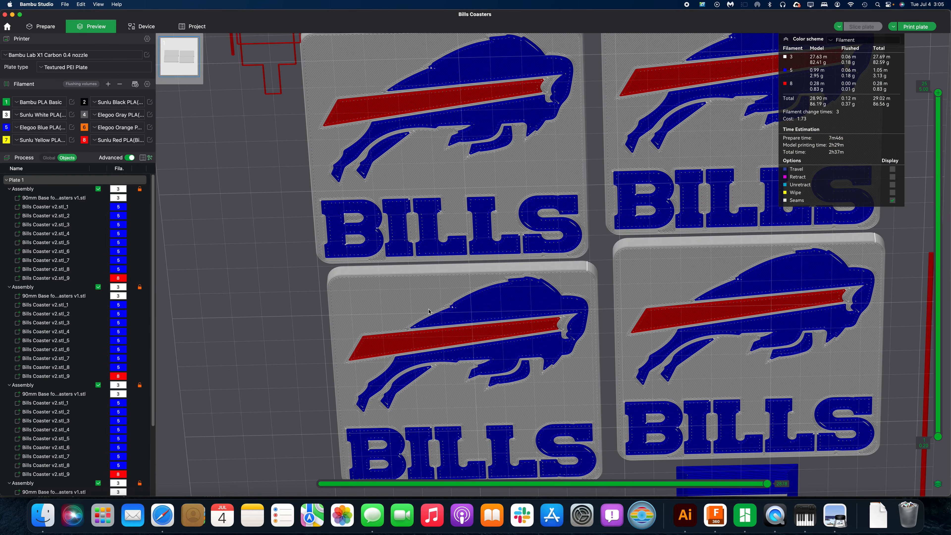
pyautogui.moveTo(278, 319); pyautogui.dragTo(276, 269)
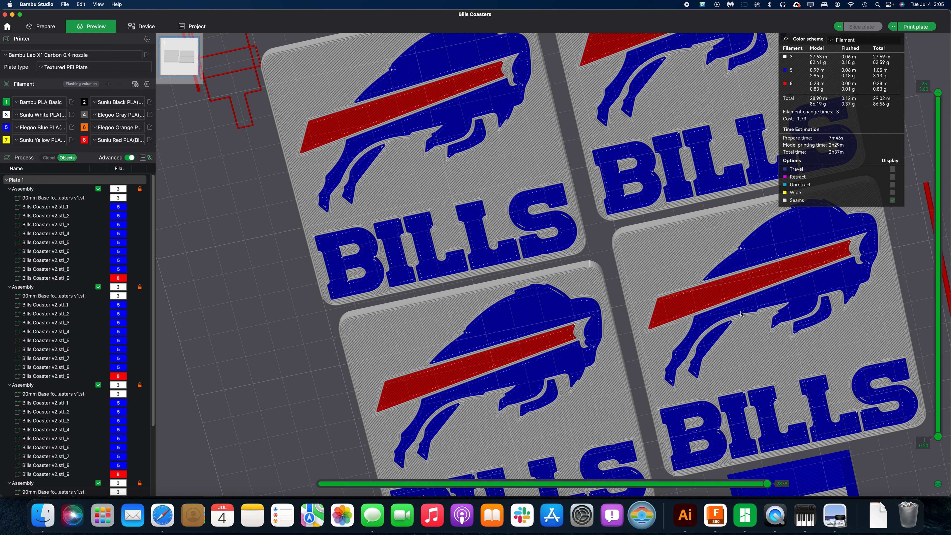
pyautogui.scroll(-5, 678, 296)
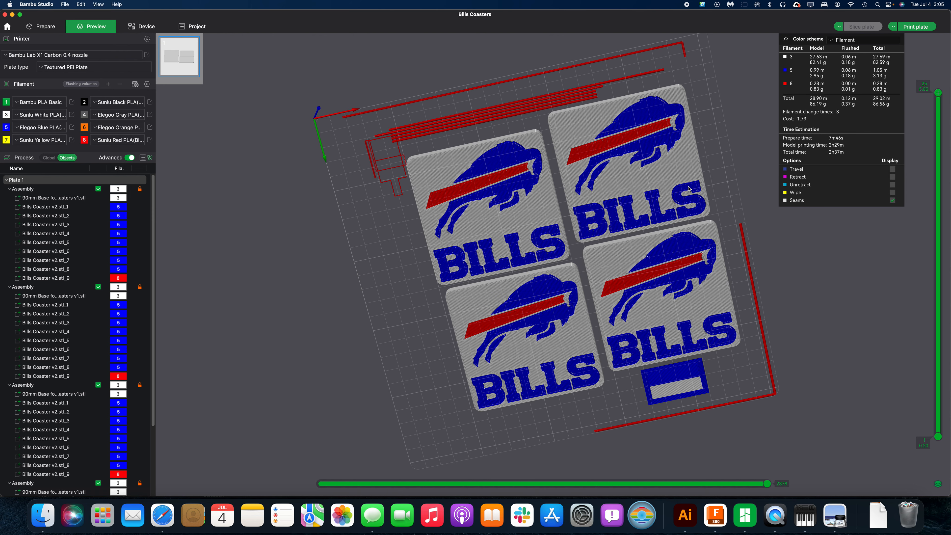
pyautogui.moveTo(791, 268); pyautogui.dragTo(831, 267)
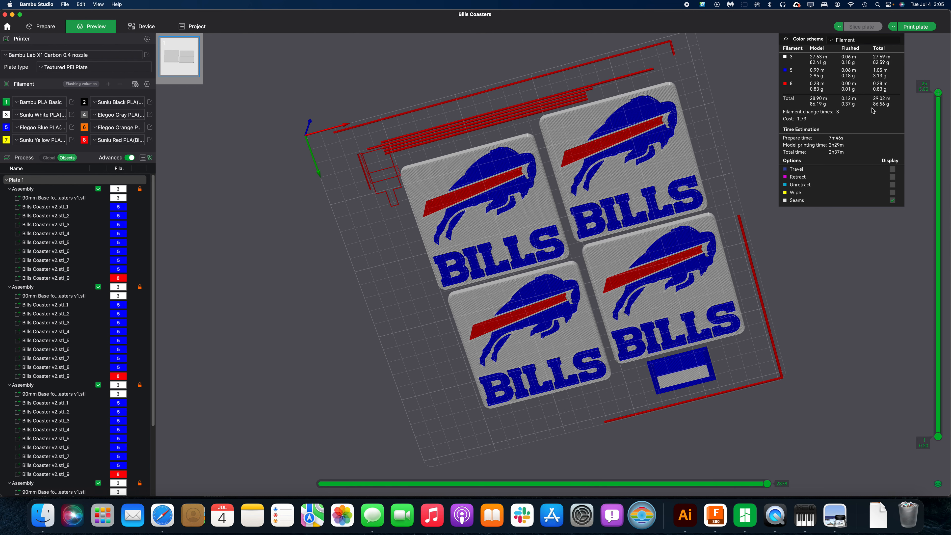
pyautogui.moveTo(838, 300); pyautogui.dragTo(848, 322)
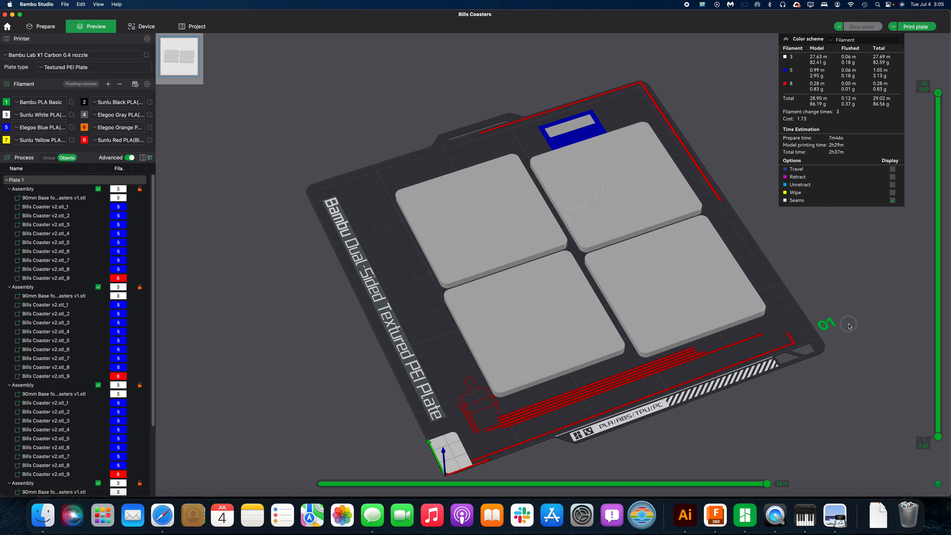
# Return to plate preparation and review the coaster assemblies' quality settings and frequently used settings.
pyautogui.click(53, 28)
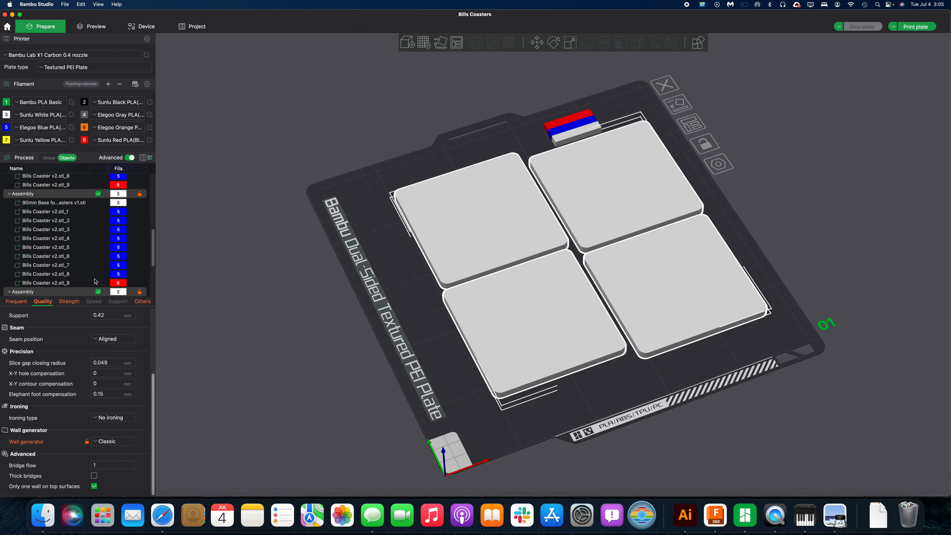
pyautogui.scroll(5, 101, 412)
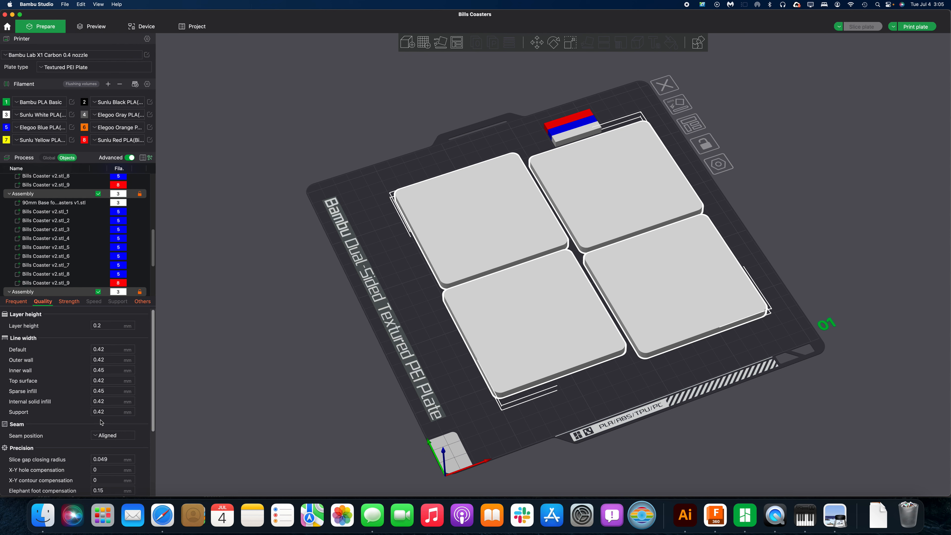
pyautogui.click(16, 301)
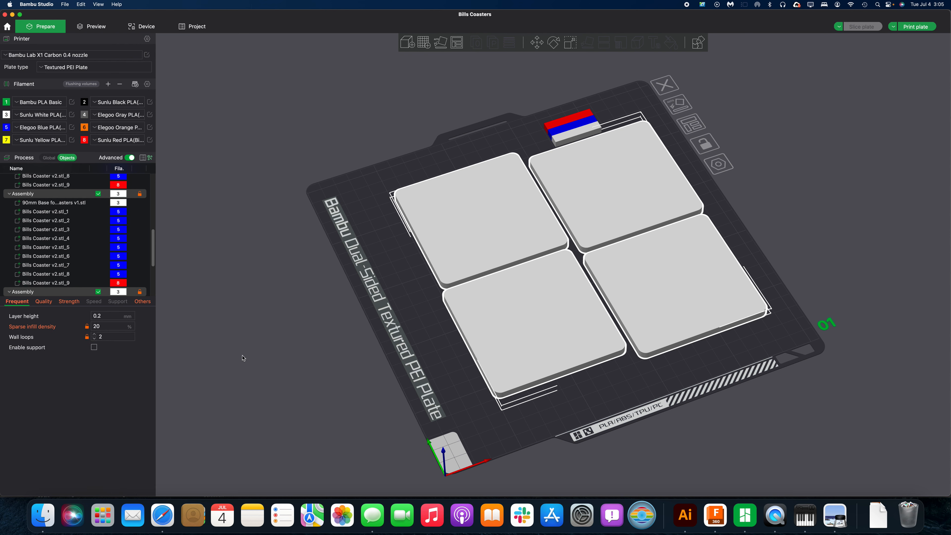
pyautogui.moveTo(426, 376); pyautogui.dragTo(370, 264)
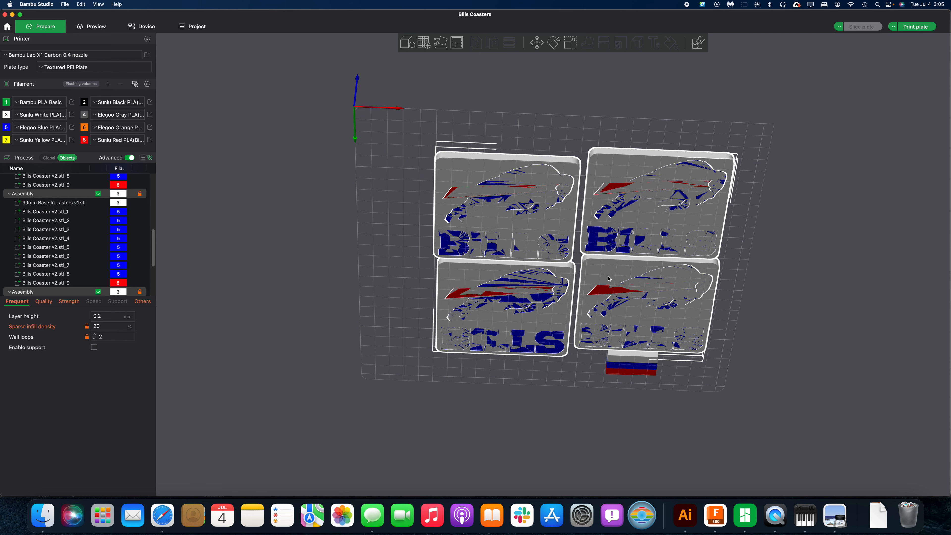
pyautogui.moveTo(410, 204); pyautogui.dragTo(415, 231)
pyautogui.moveTo(755, 387); pyautogui.dragTo(751, 383)
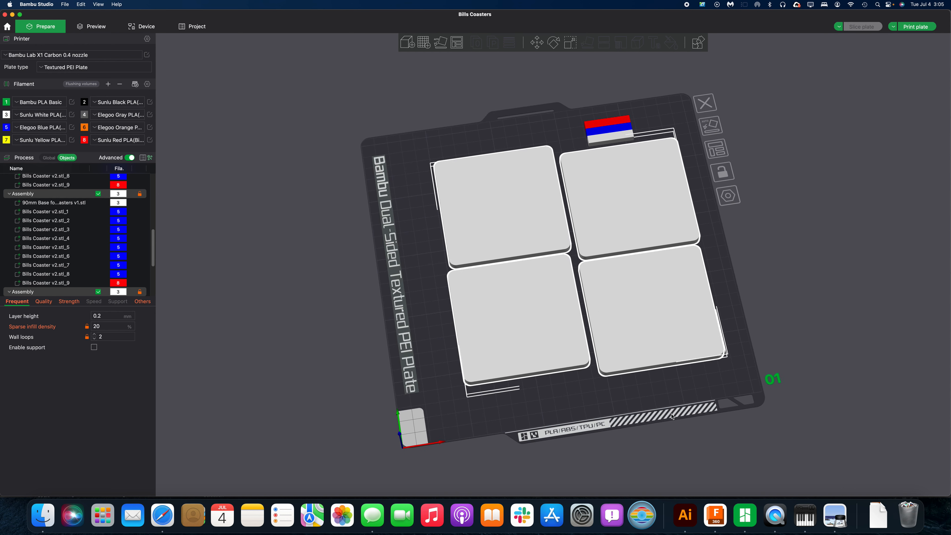
pyautogui.moveTo(681, 379); pyautogui.dragTo(686, 376)
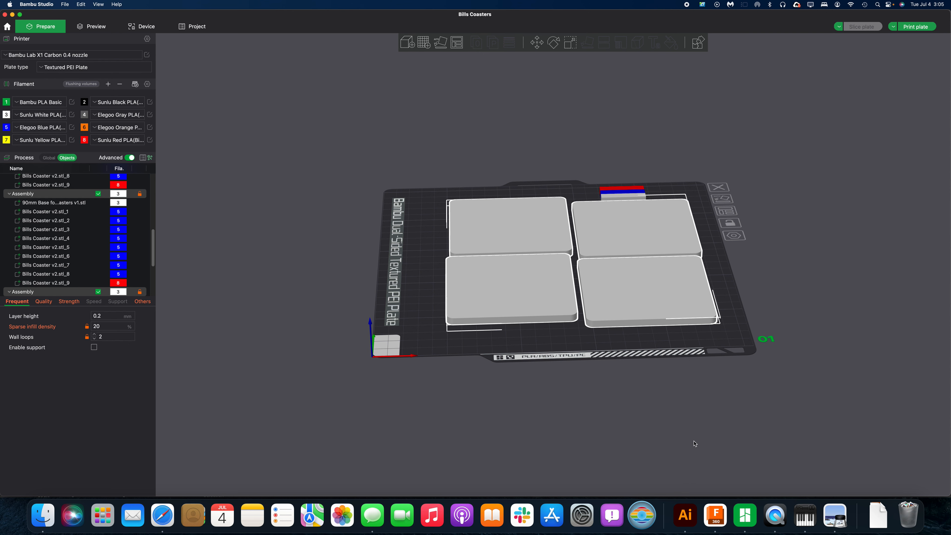
pyautogui.moveTo(639, 437); pyautogui.dragTo(635, 412)
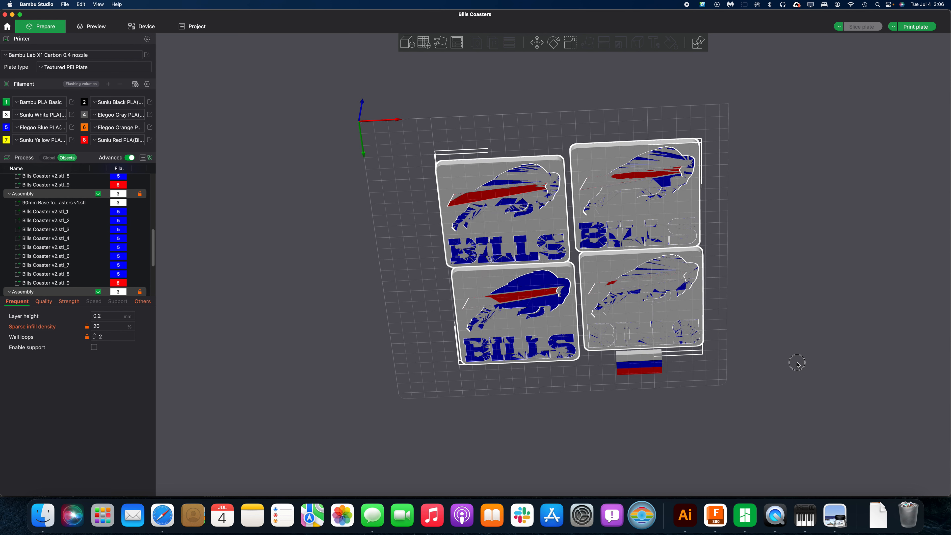
pyautogui.moveTo(736, 288); pyautogui.dragTo(735, 297)
pyautogui.moveTo(783, 379); pyautogui.dragTo(782, 373)
pyautogui.moveTo(834, 329); pyautogui.dragTo(836, 353)
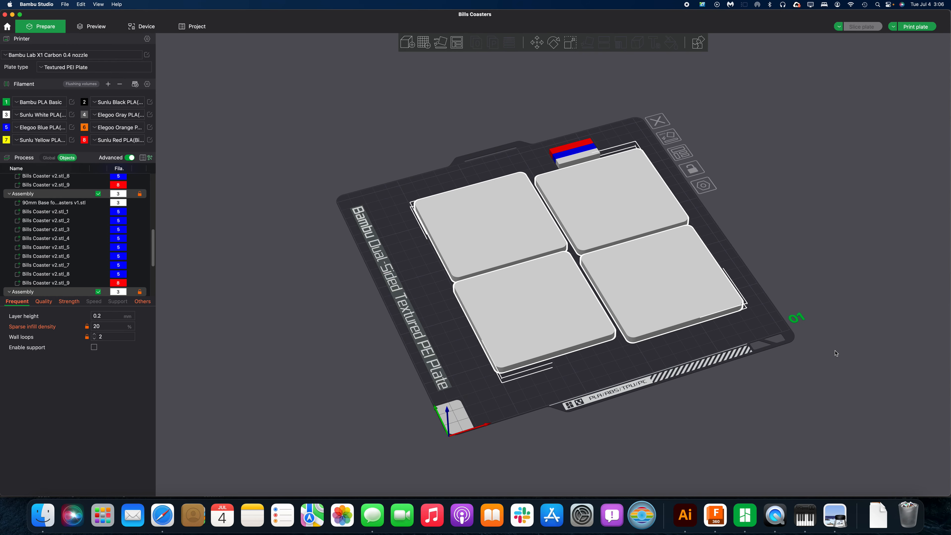
pyautogui.moveTo(764, 375); pyautogui.dragTo(760, 372)
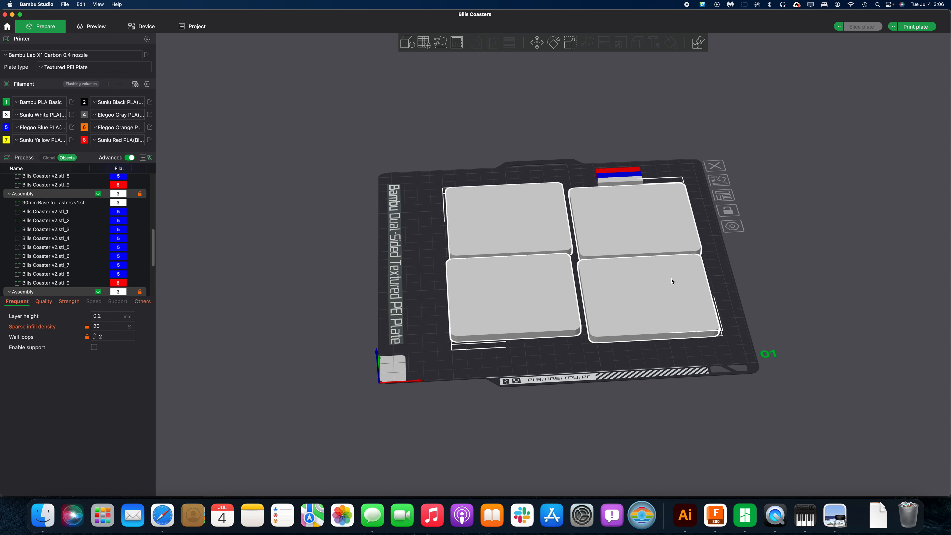
pyautogui.moveTo(697, 396); pyautogui.dragTo(693, 364)
pyautogui.moveTo(751, 342); pyautogui.dragTo(722, 318)
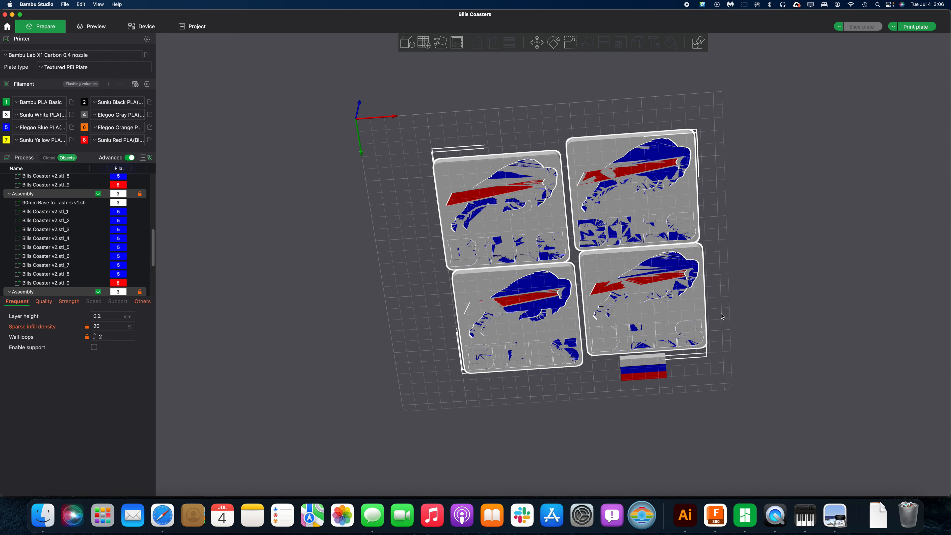
pyautogui.moveTo(721, 316); pyautogui.dragTo(693, 309)
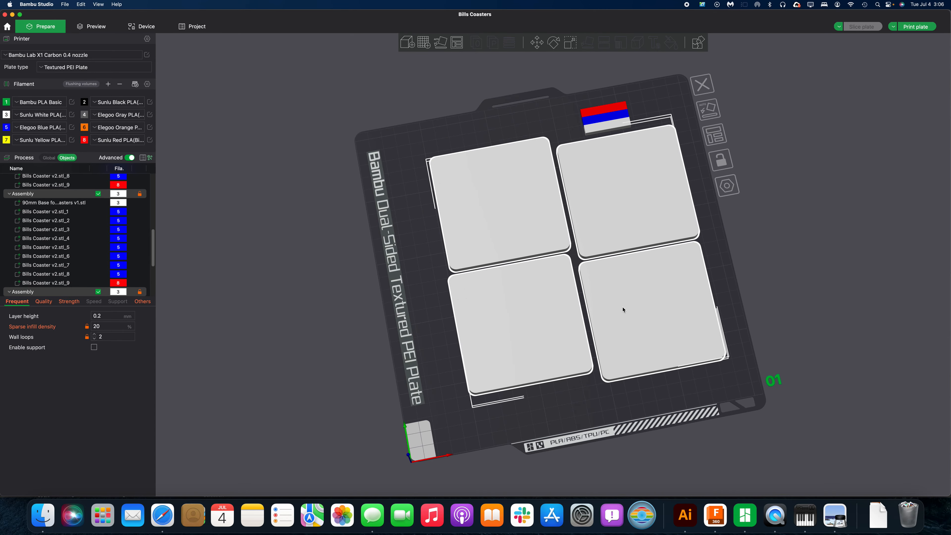
pyautogui.moveTo(799, 331); pyautogui.dragTo(797, 325)
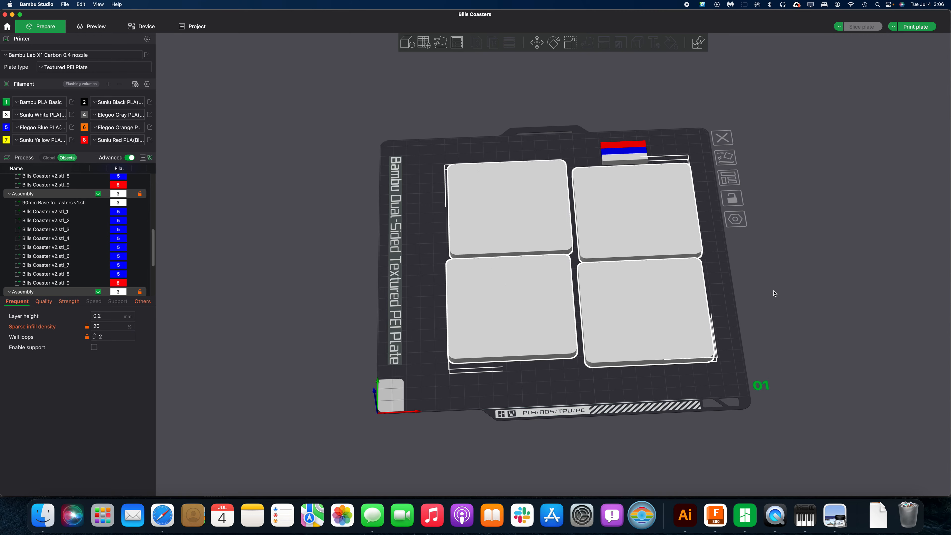
pyautogui.moveTo(775, 406); pyautogui.dragTo(774, 420)
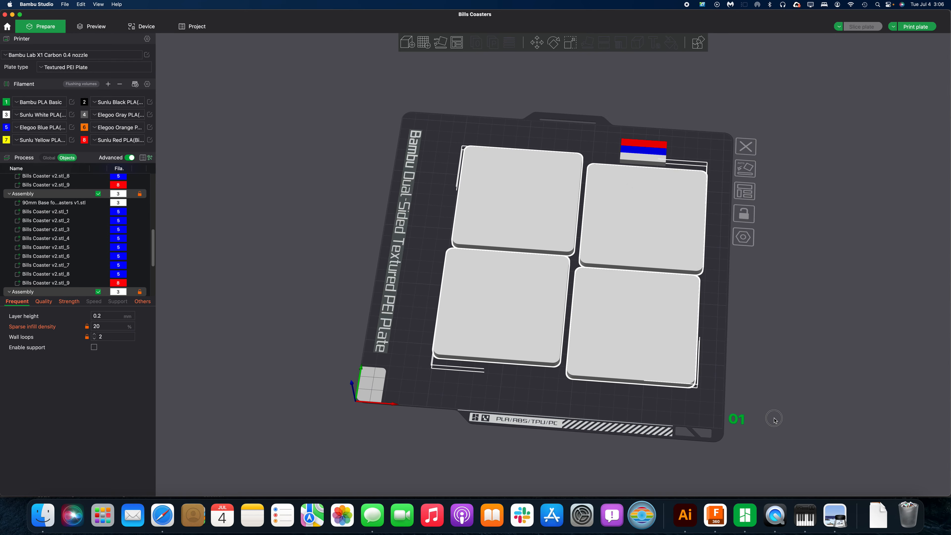
pyautogui.moveTo(676, 432); pyautogui.dragTo(676, 408)
pyautogui.moveTo(617, 388); pyautogui.dragTo(540, 403)
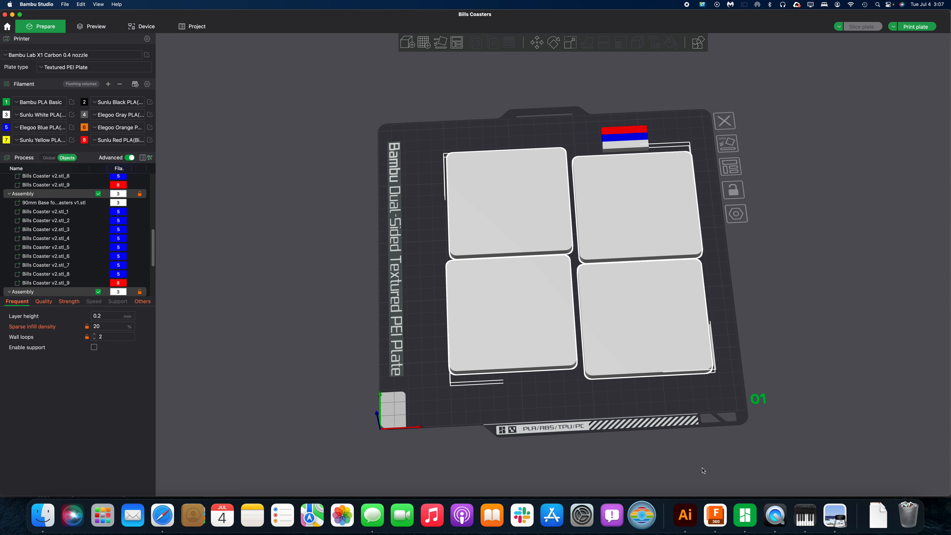
pyautogui.moveTo(718, 447); pyautogui.dragTo(710, 464)
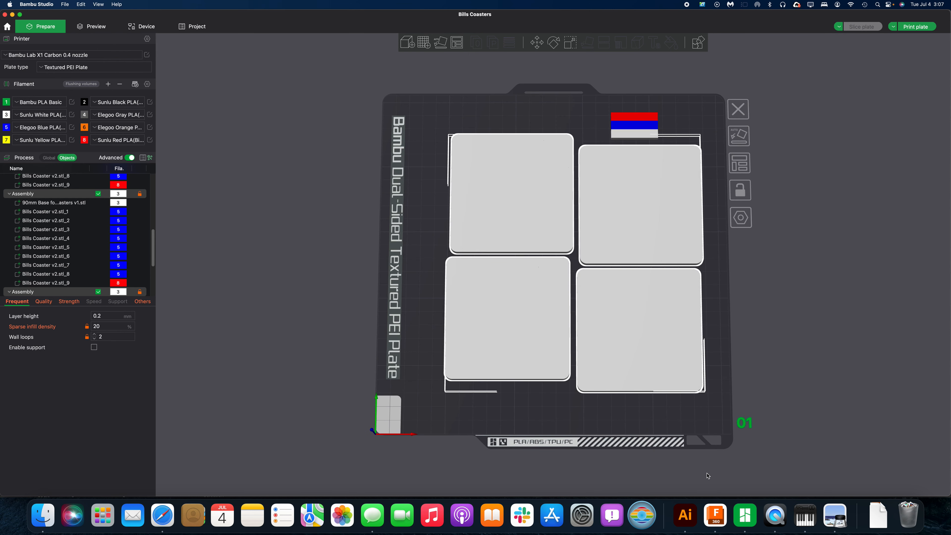